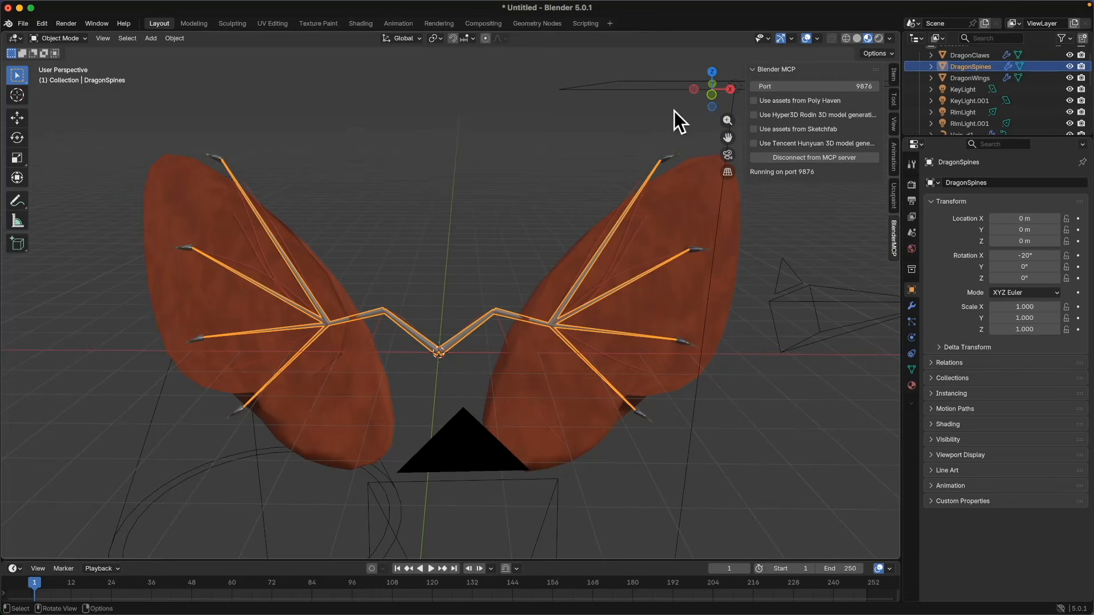
left_click(858, 38)
left_click(867, 38)
middle_click_drag(453, 344, 463, 348)
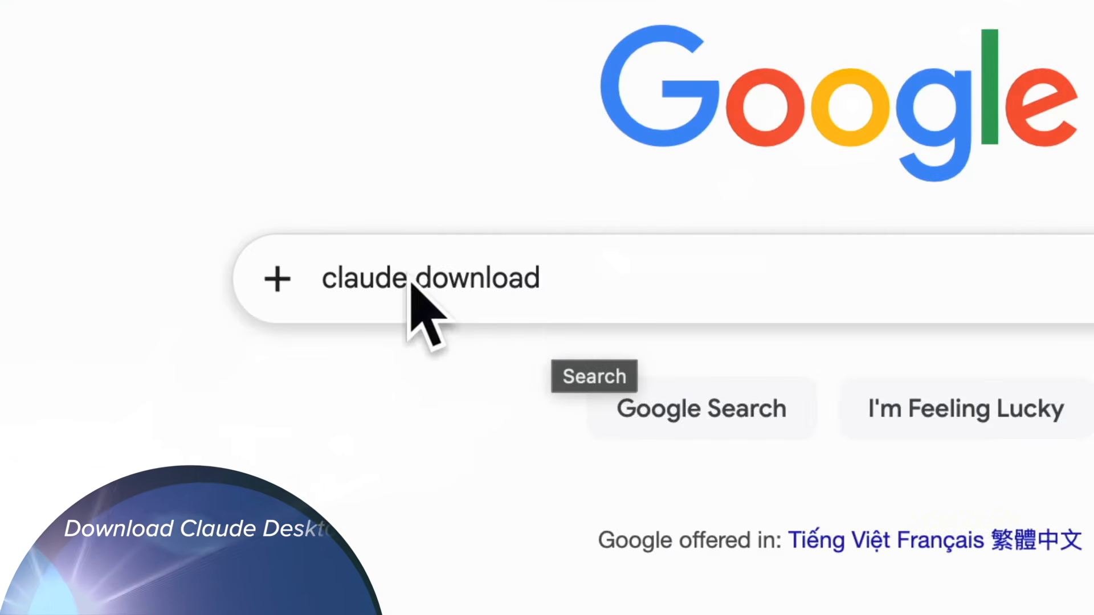
Search Google for claude download and open the Download - Claude page.
left_click(483, 276)
key("Return")
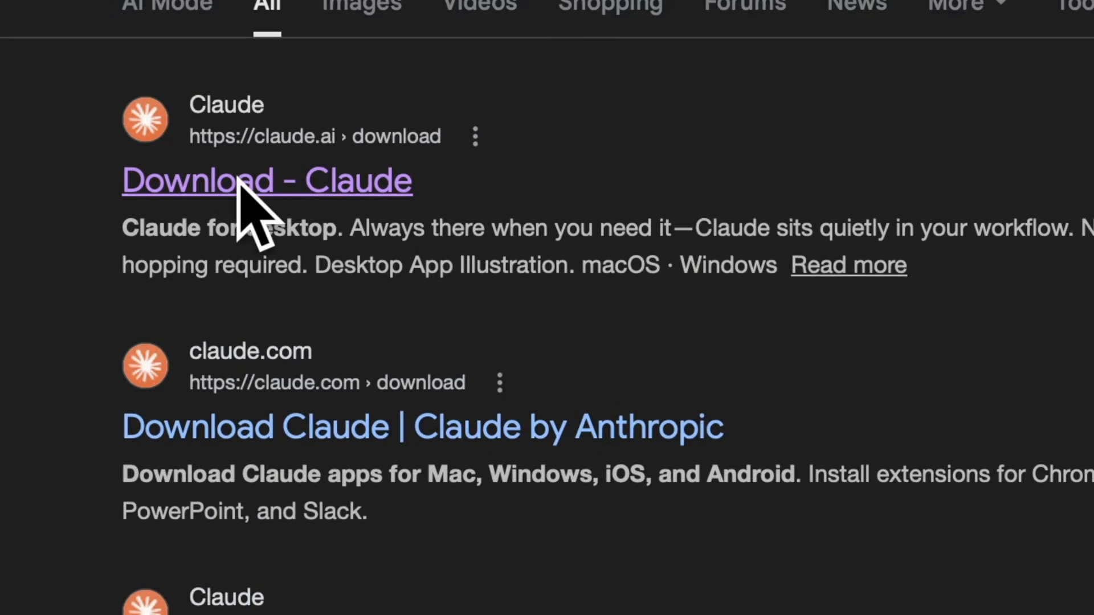
left_click(246, 191)
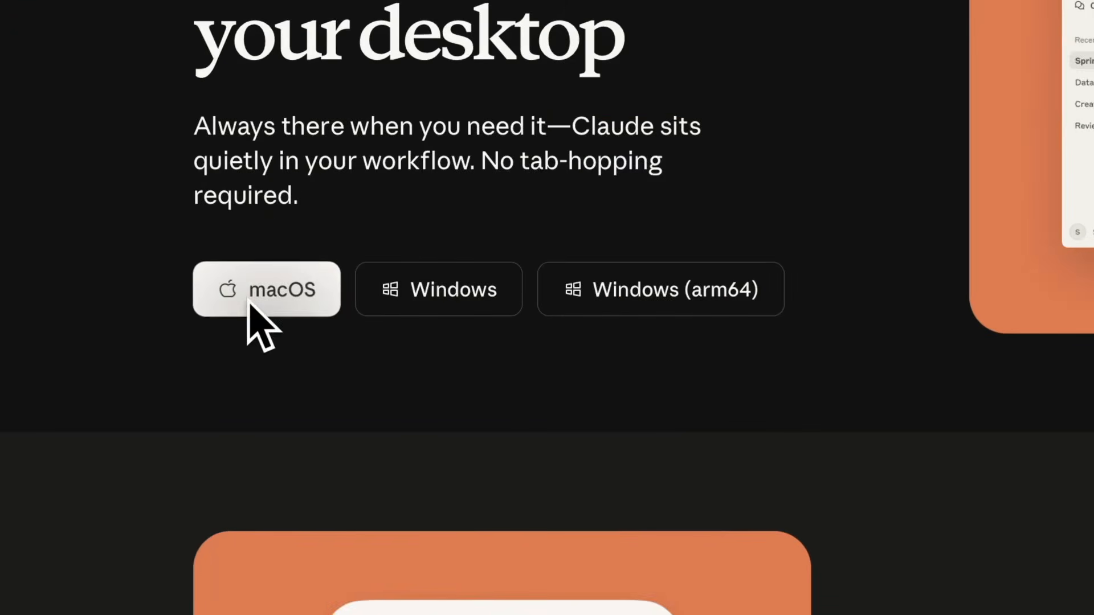
Download the macOS version of Claude, allowing downloads from claude.ai.
left_click(248, 302)
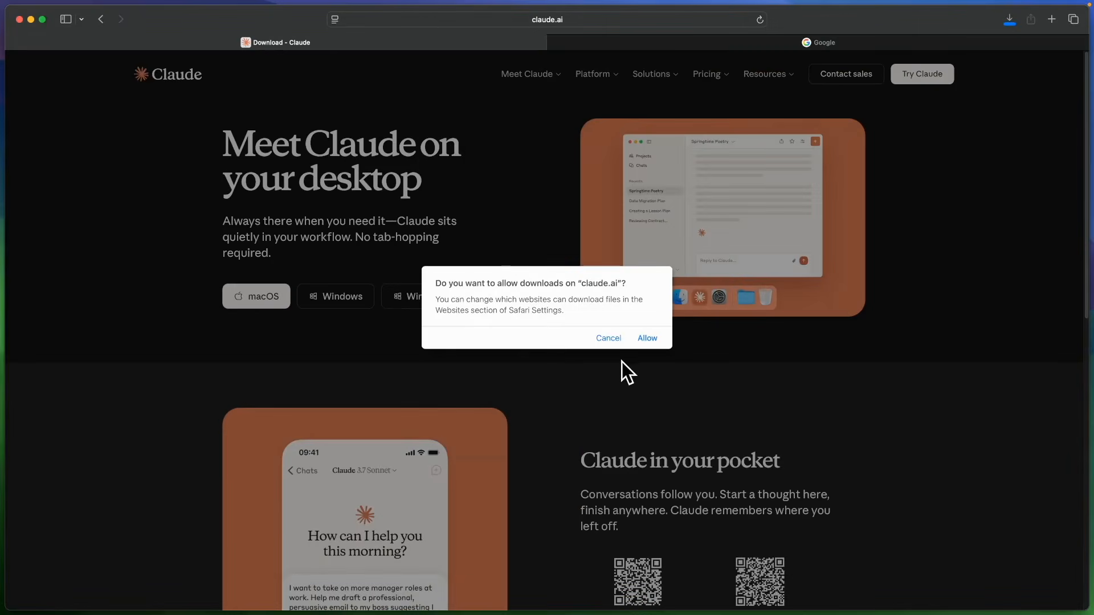
left_click(647, 338)
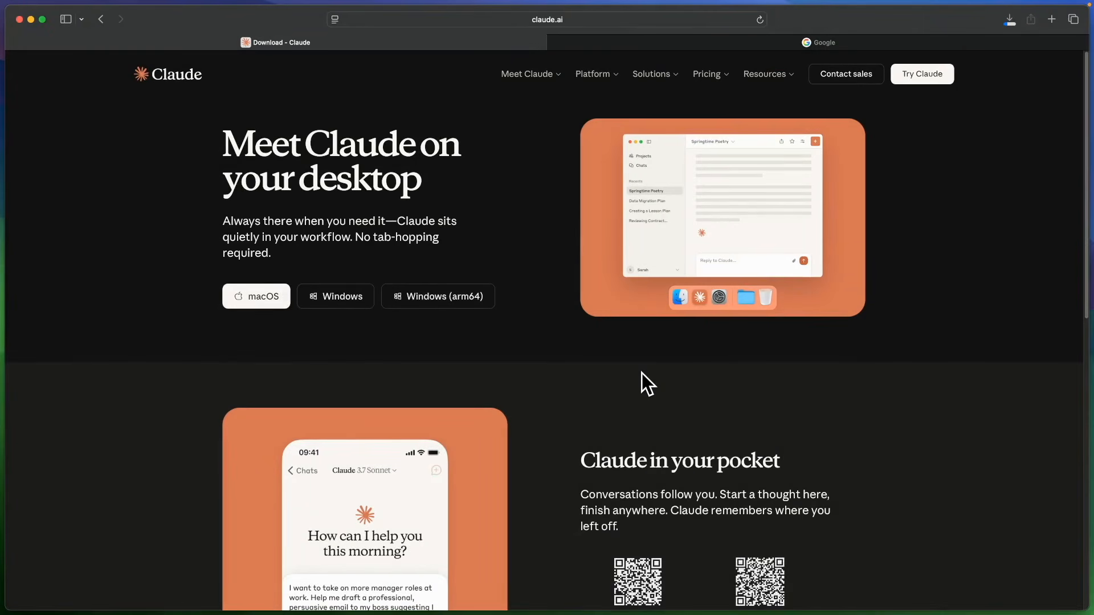
Open the downloaded Claude.dmg and install Claude by moving it into the Applications folder.
left_click(1009, 20)
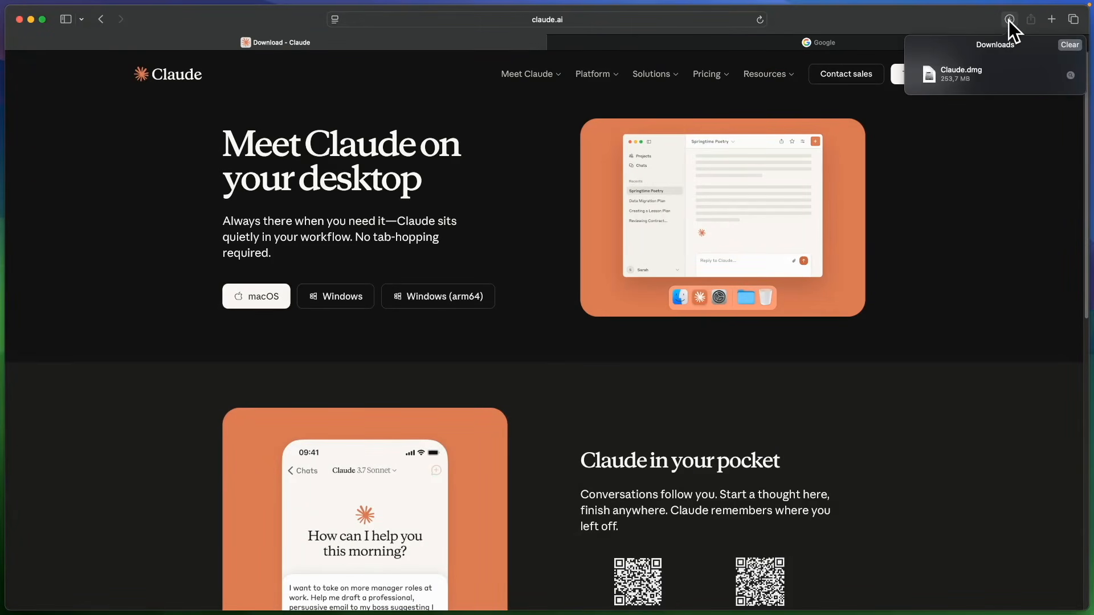
left_click(966, 73)
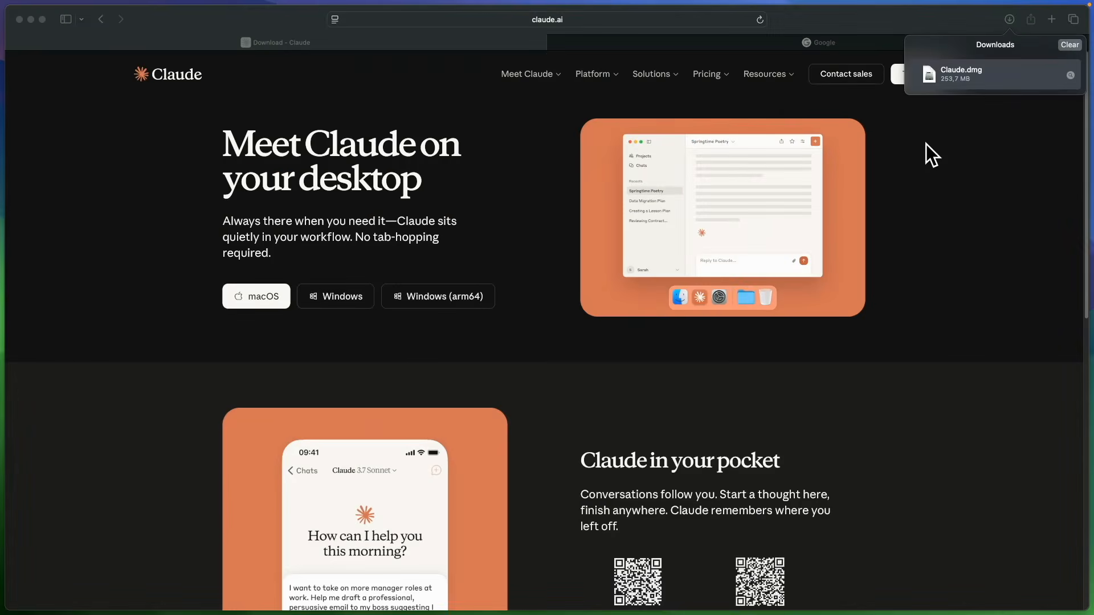
left_click_drag(585, 285, 584, 183)
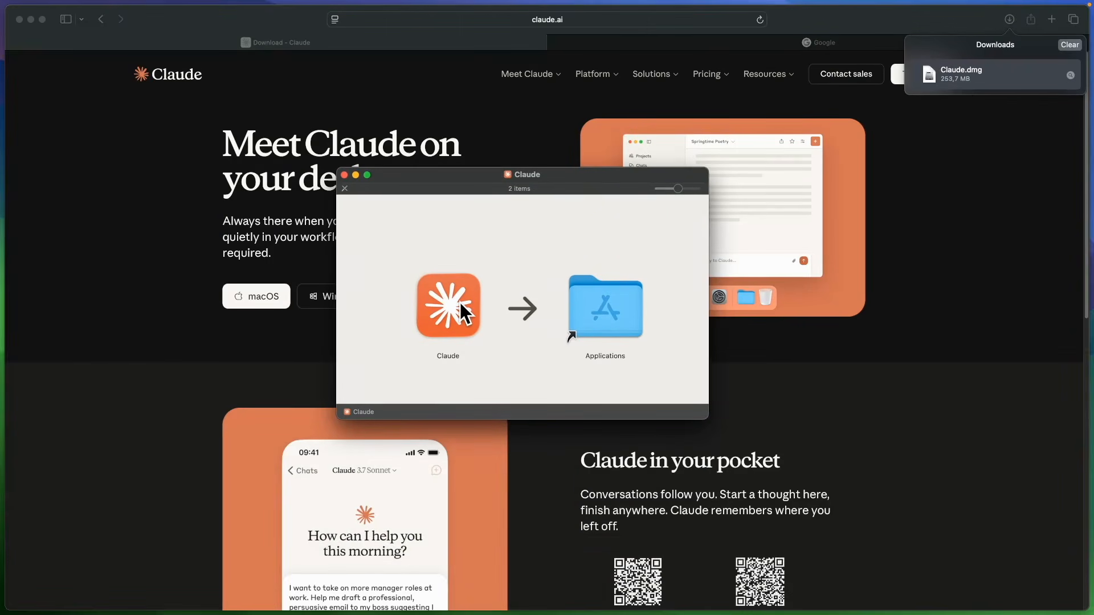
left_click_drag(460, 302, 619, 312)
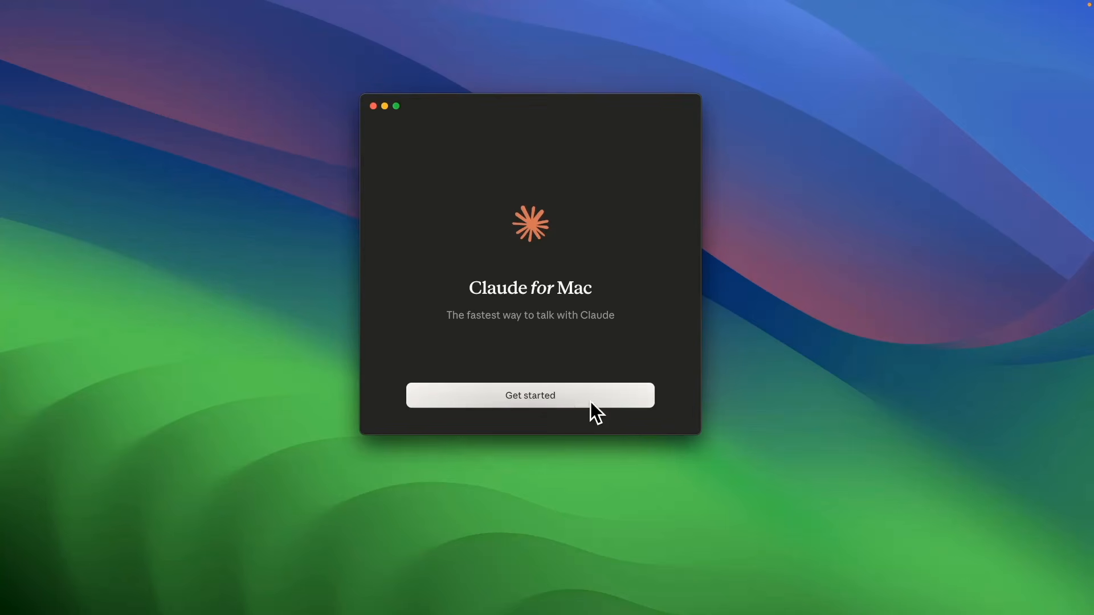
Launch Claude for Mac, get started and sign in with Google.
left_click(590, 402)
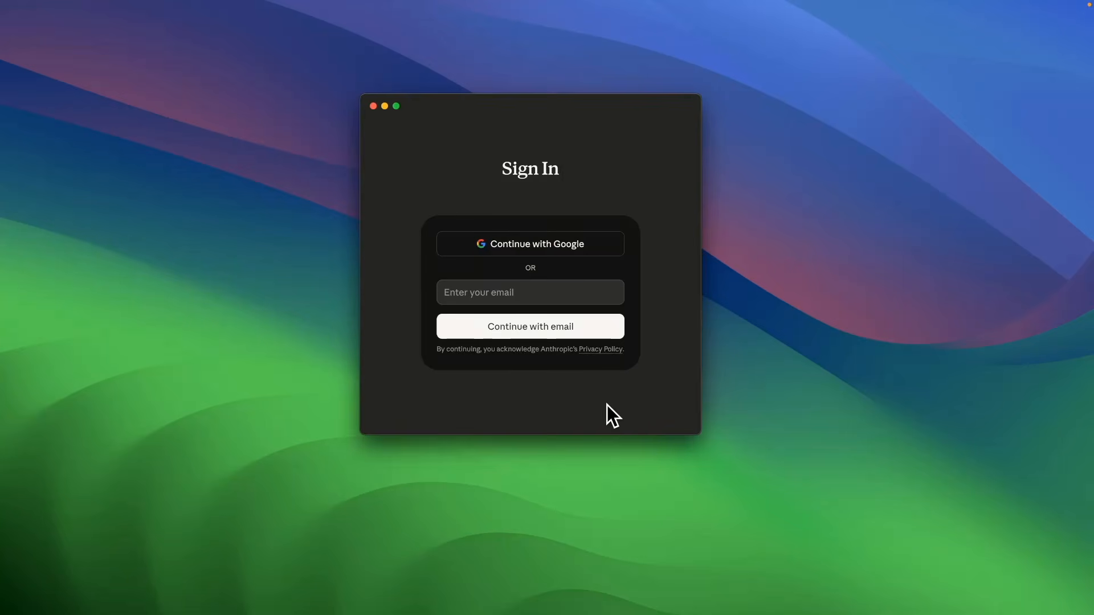
left_click(563, 251)
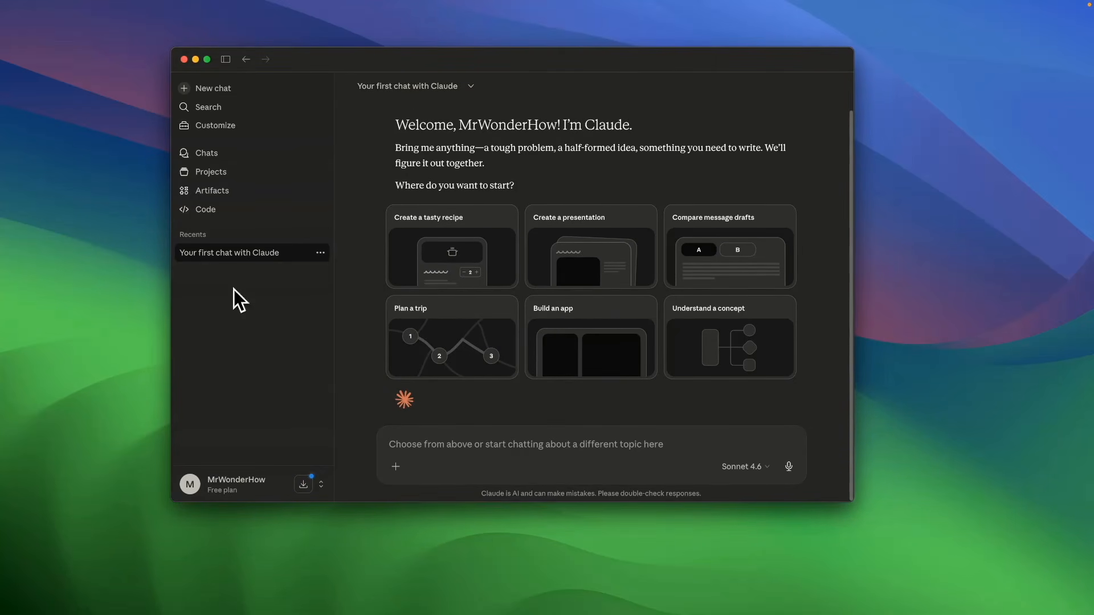
Minimize Claude, search Google for blender mcp github and open the ahujasid/blender-mcp repository.
left_click(195, 59)
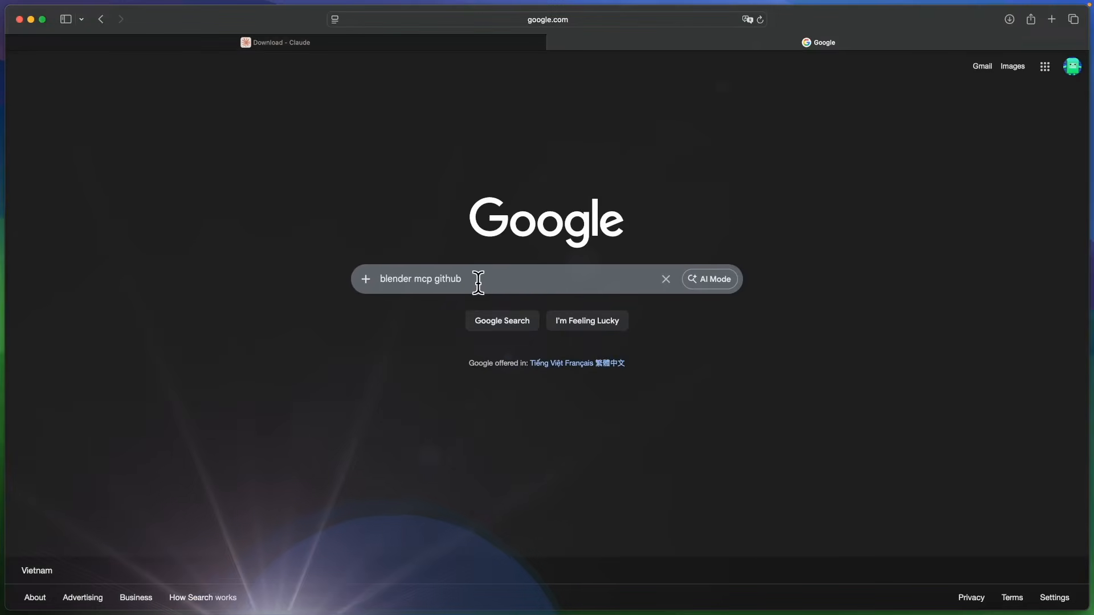
left_click(475, 280)
key("Return")
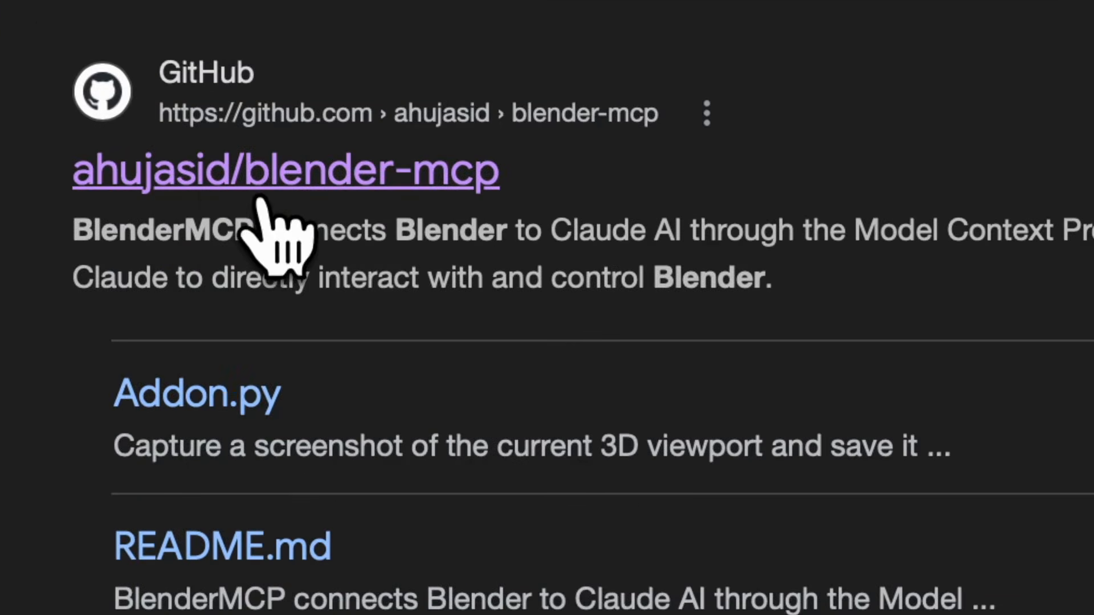
left_click(260, 196)
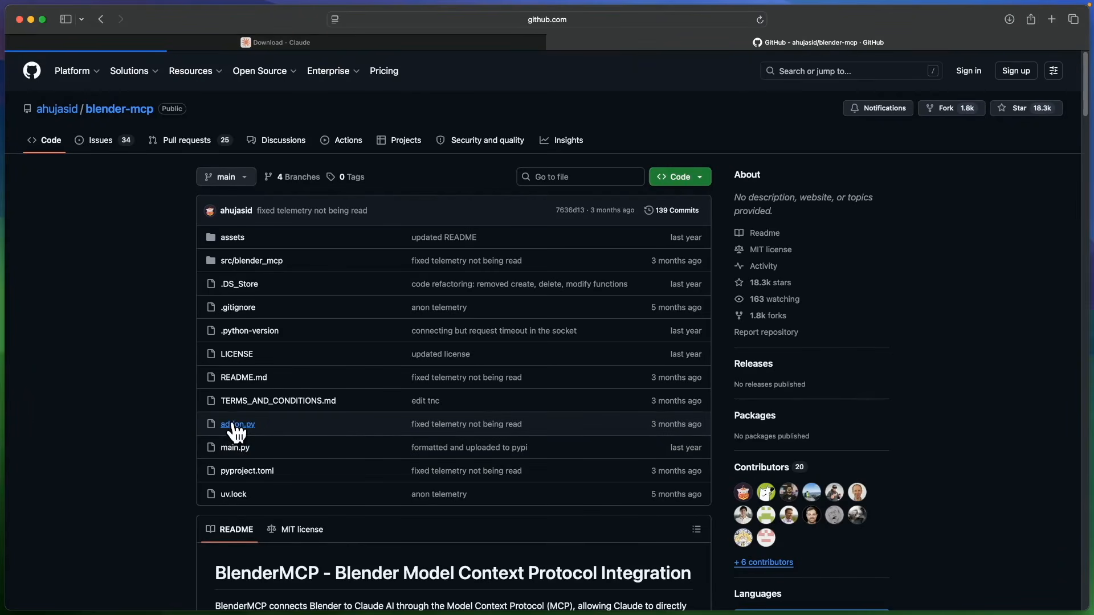
Open addon.py in the repository and download the raw file.
left_click(271, 420)
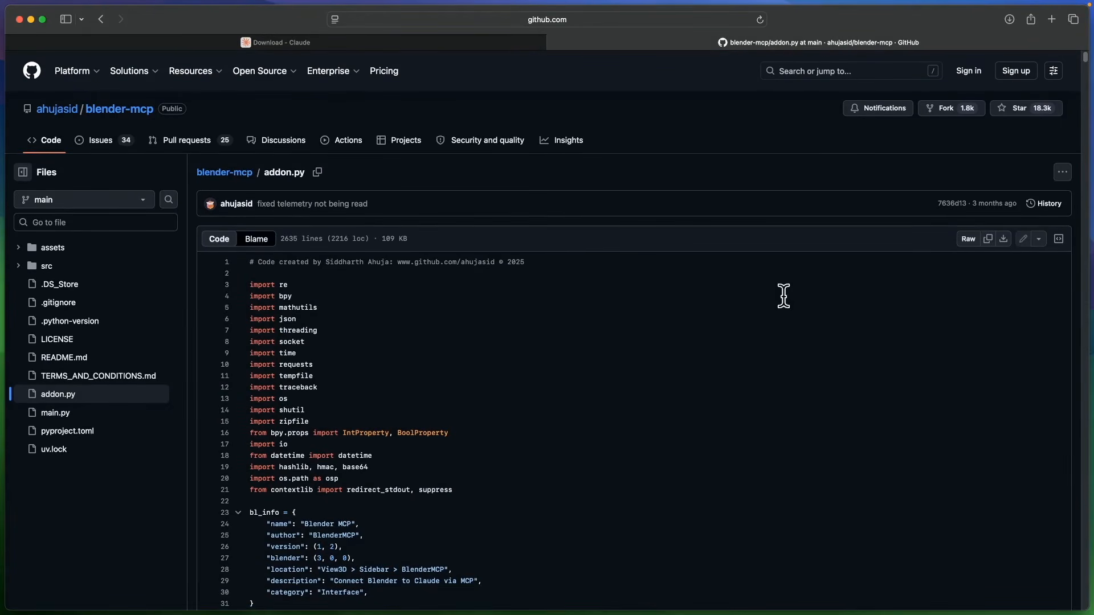
left_click(1004, 240)
left_click(1009, 21)
key("super+Tab")
mouse_move(528, 134)
left_mouse_down()
mouse_move(558, 133)
mouse_move(528, 132)
left_mouse_up()
left_click(450, 169)
key("super+Tab")
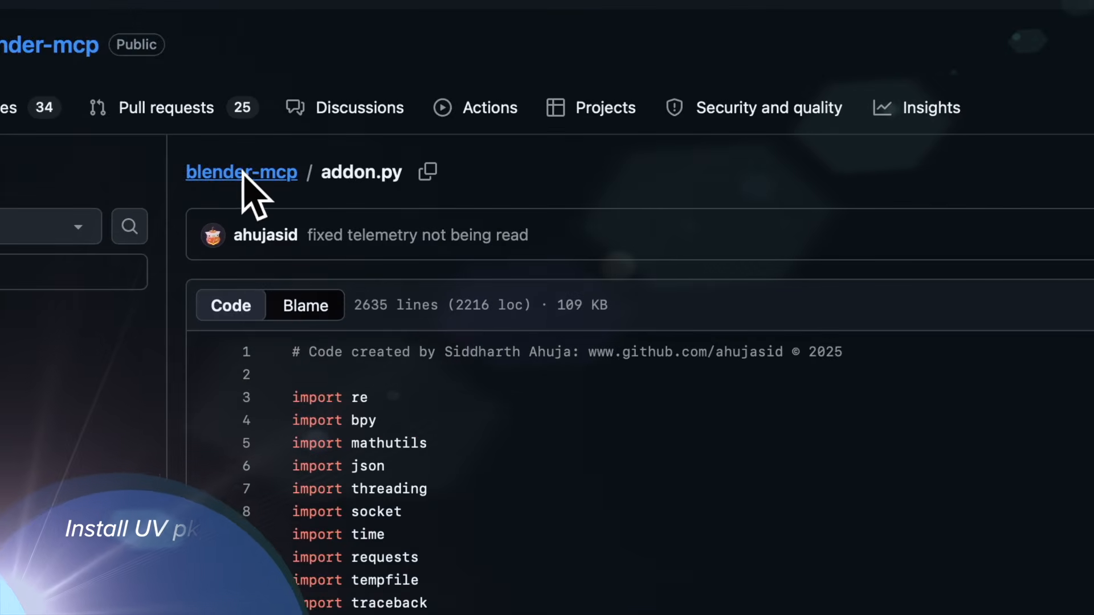
Return to the repository README and copy the brew install uv command for Mac.
left_click(208, 172)
scroll(354, 316, "down", 20)
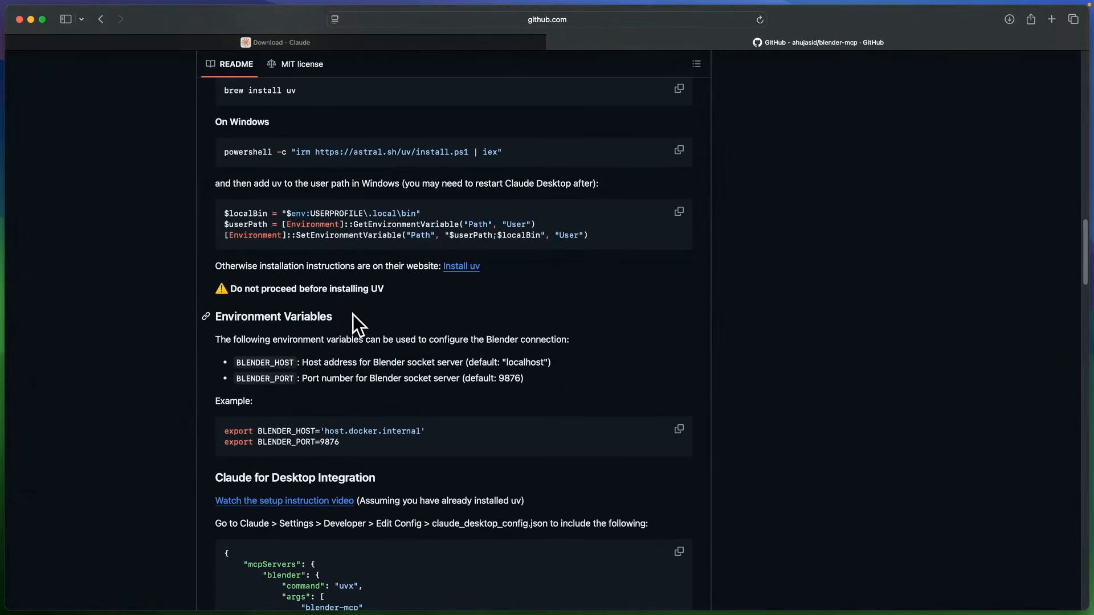
scroll(353, 315, "up", 5)
scroll(353, 315, "down", 2)
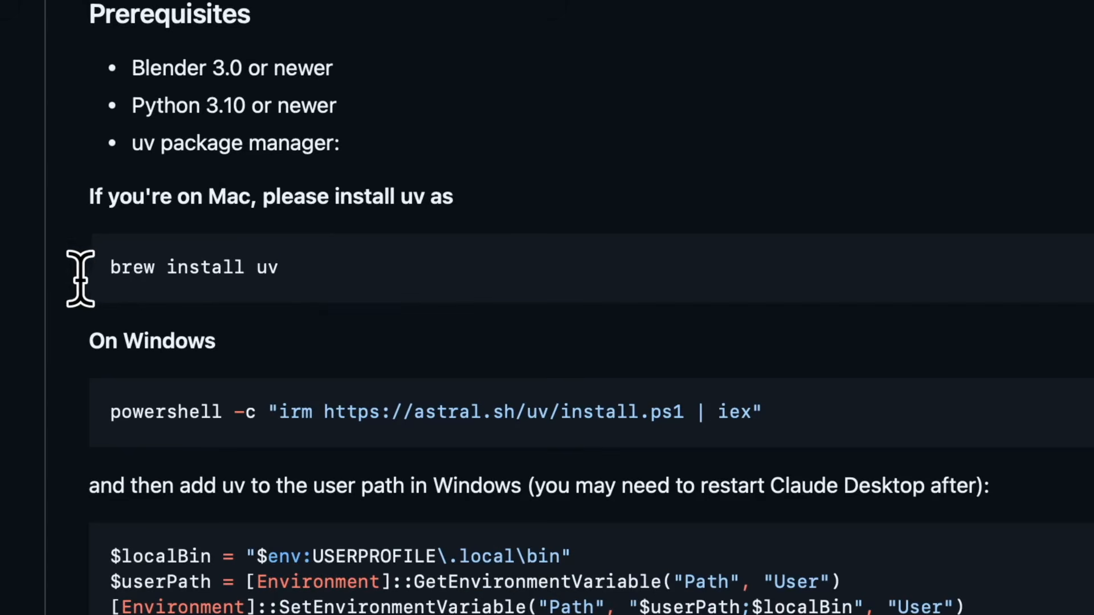
triple_click(100, 268)
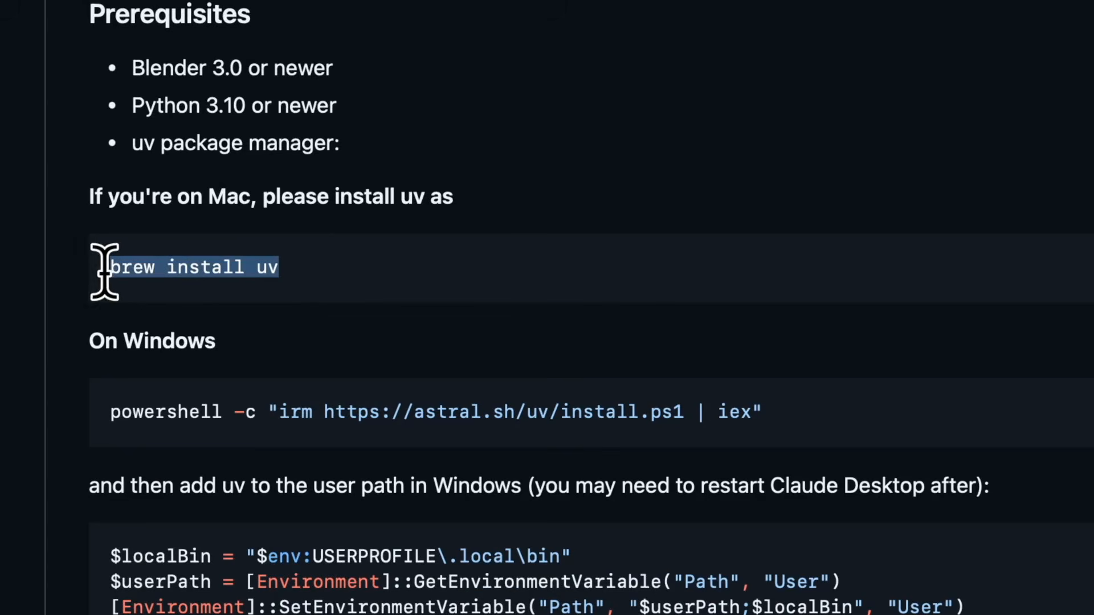
right_click(267, 269)
left_click(285, 384)
Paste the brew install uv command into Terminal and run it.
left_click(366, 275)
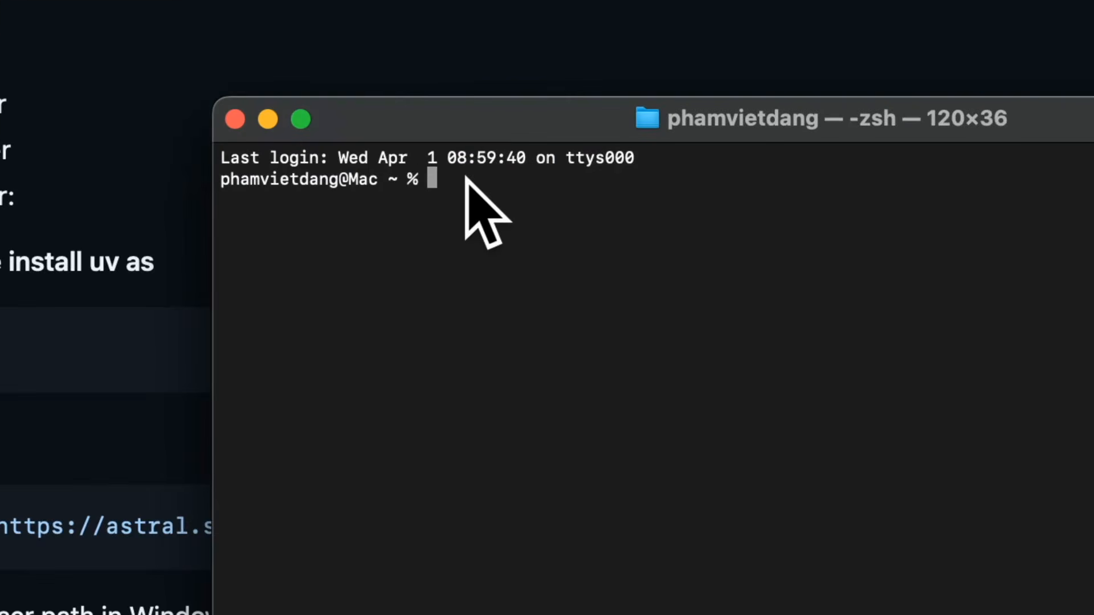
right_click(466, 178)
left_click(495, 243)
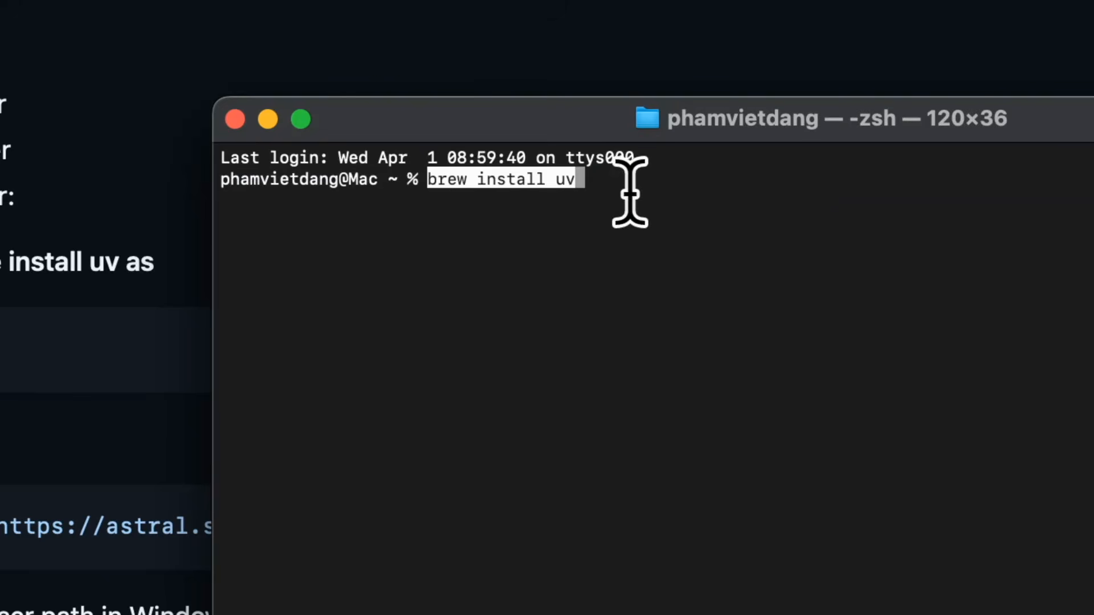
key("Return")
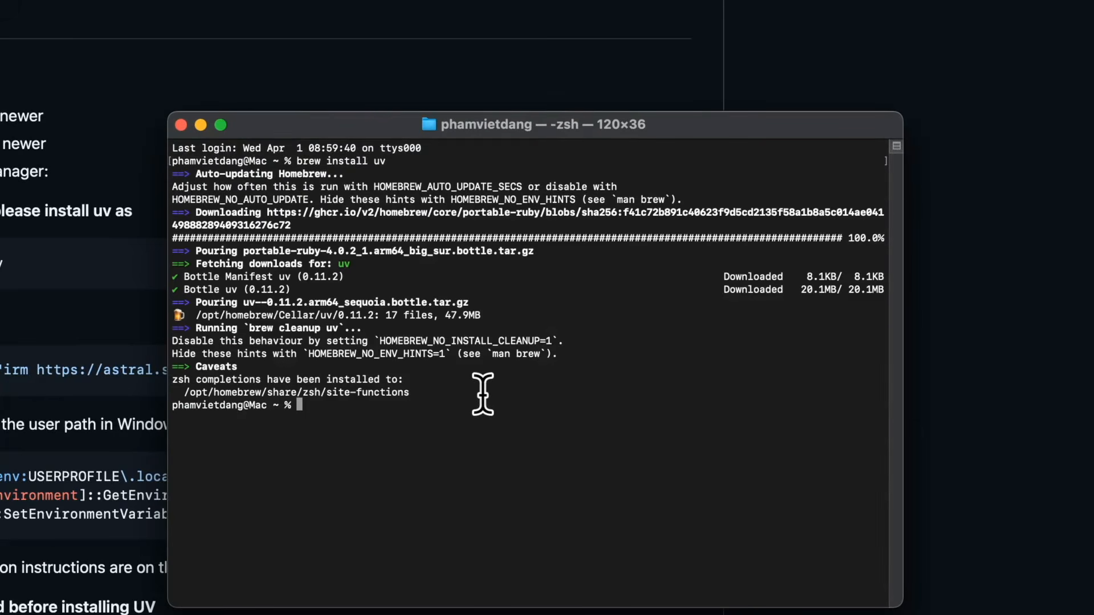
Run uv in Terminal to check the installation, then minimize the Terminal window.
type("uv")
key("Return")
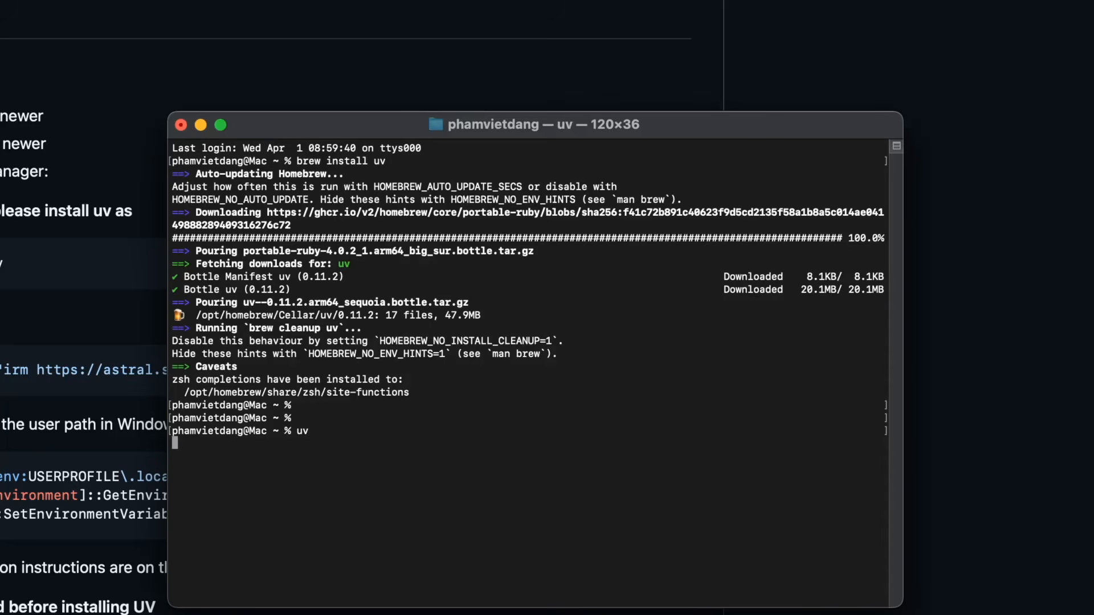
scroll(587, 430, "up", 10)
scroll(518, 427, "down", 10)
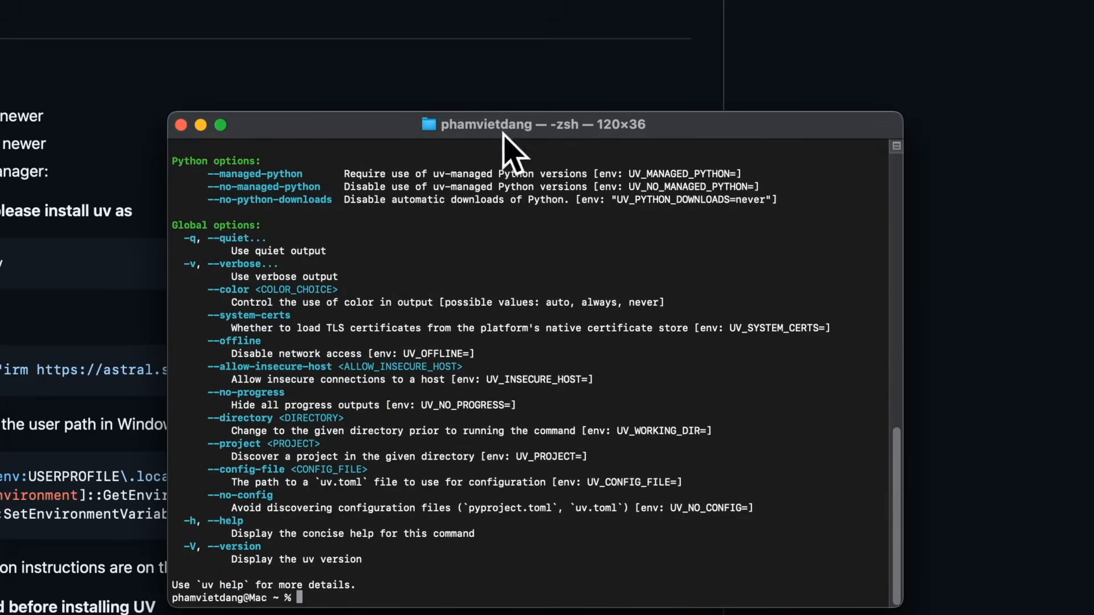
left_click_drag(414, 126, 414, 1)
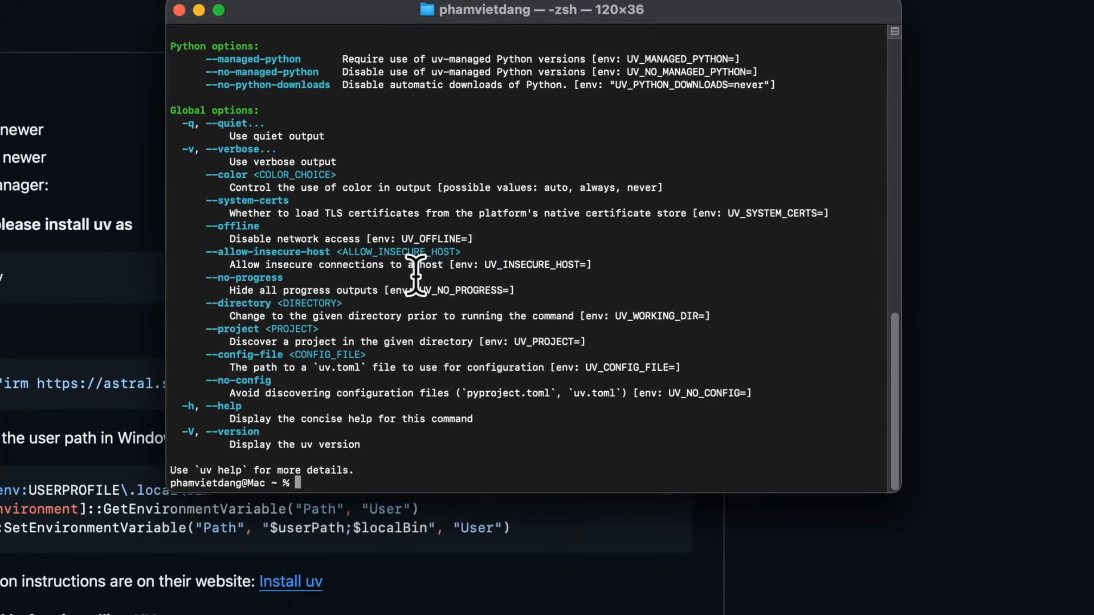
left_click(199, 10)
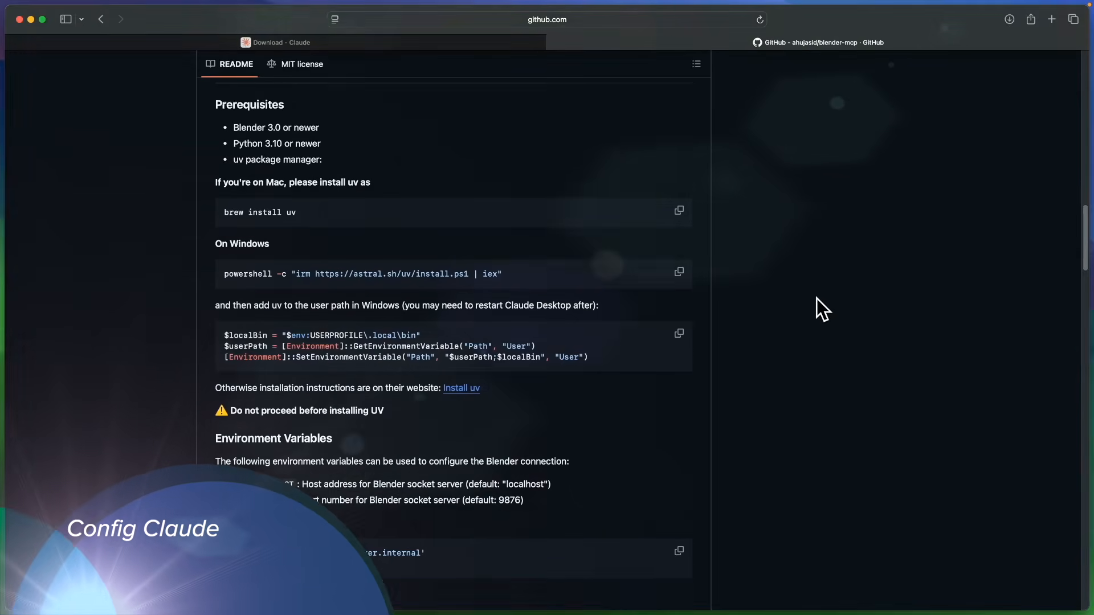
Read the Claude for Desktop Integration instructions and config path in the README.
scroll(816, 299, "down", 7)
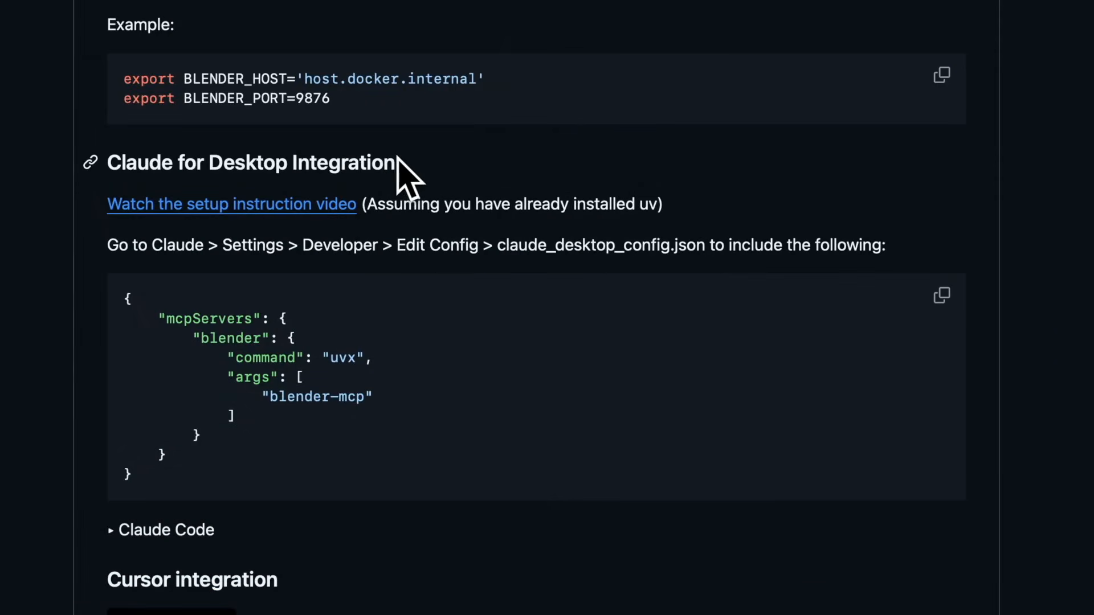
left_click_drag(376, 211, 206, 211)
left_click(234, 217)
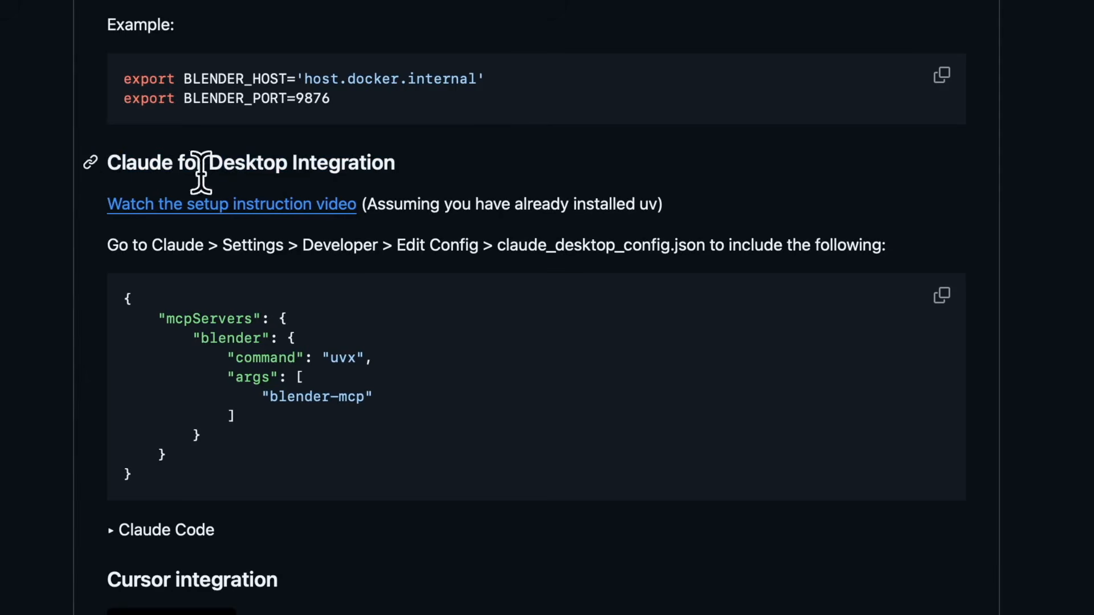
left_click_drag(151, 245, 516, 240)
left_click_drag(701, 239, 704, 269)
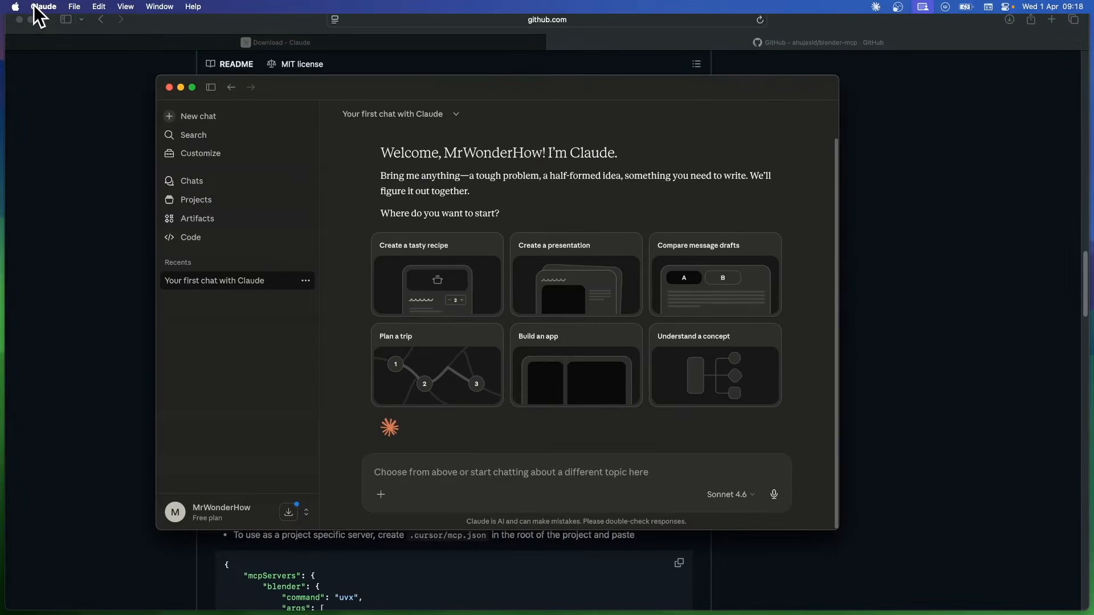
Open Claude's Developer settings and edit claude_desktop_config.json in the code editor.
left_click(41, 6)
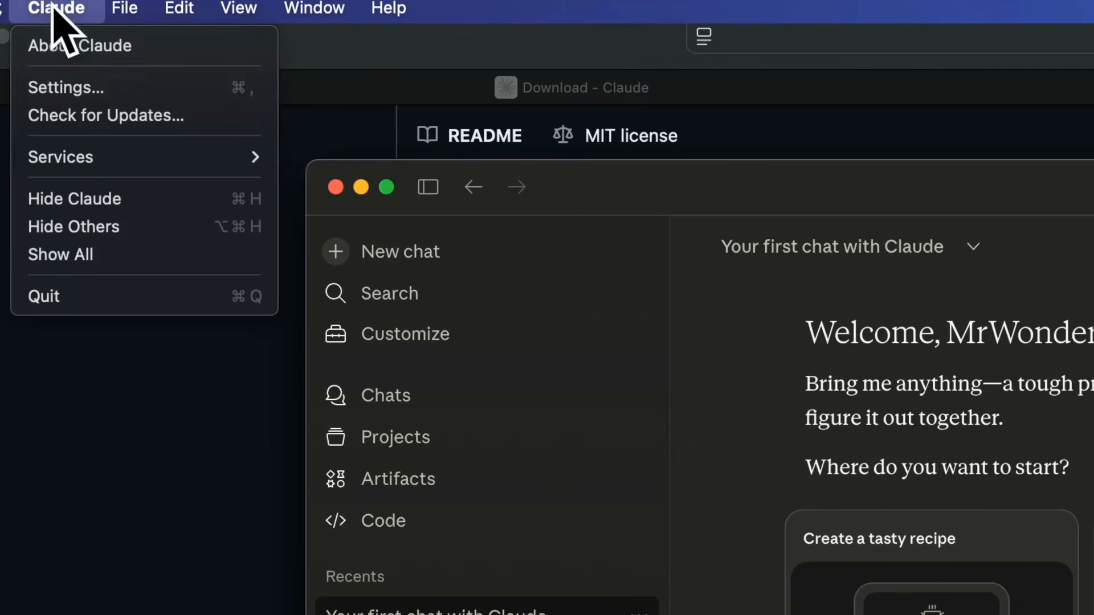
left_click(101, 89)
left_click(359, 412)
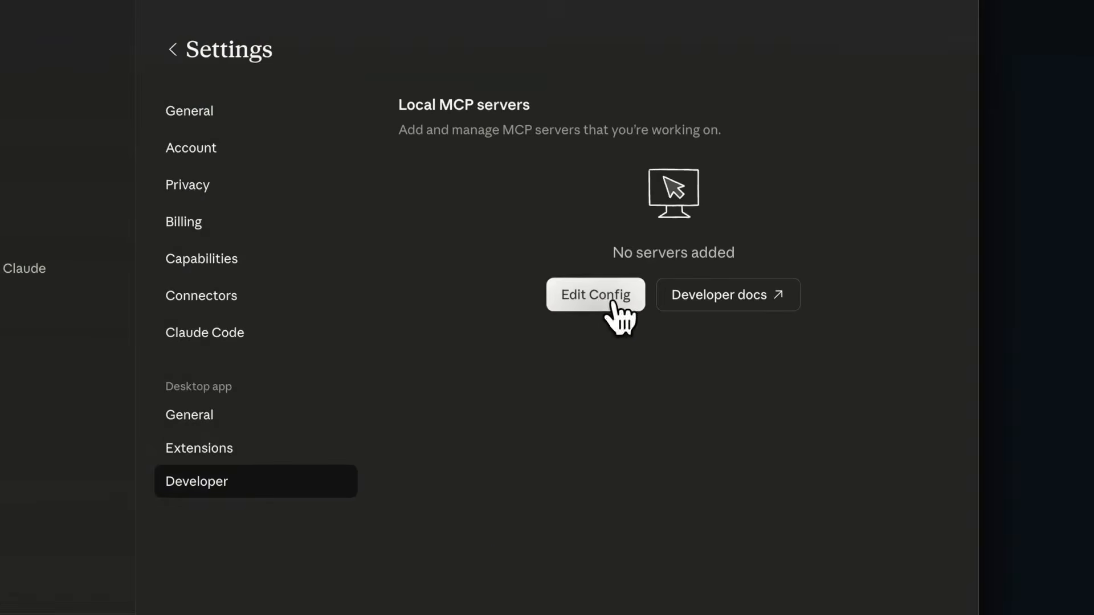
left_click(613, 306)
right_click(610, 270)
mouse_move(728, 292)
left_click(941, 421)
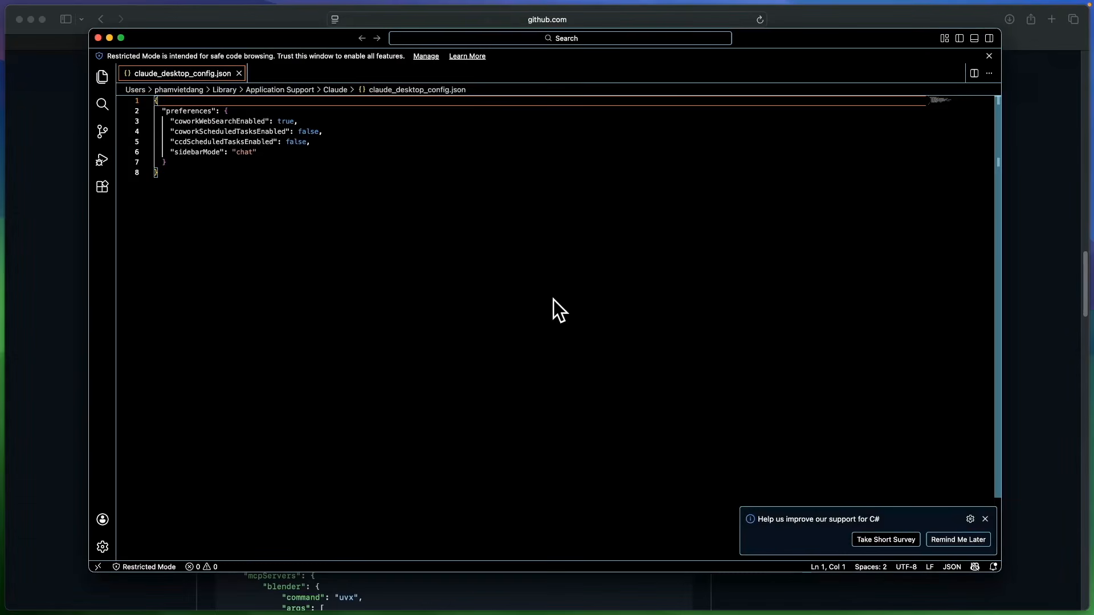
Place the cursor after the preferences block in claude_desktop_config.json.
left_click(349, 73)
left_click(194, 152)
left_click(203, 163)
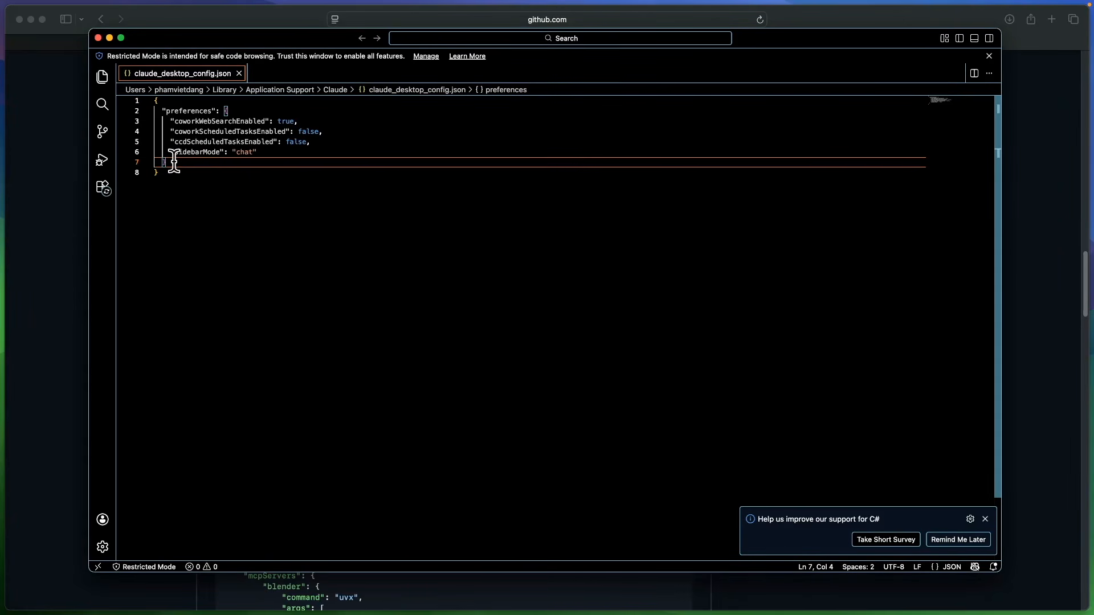
Copy the mcpServers configuration block from the Claude for Desktop Integration section of the README.
left_click(291, 17)
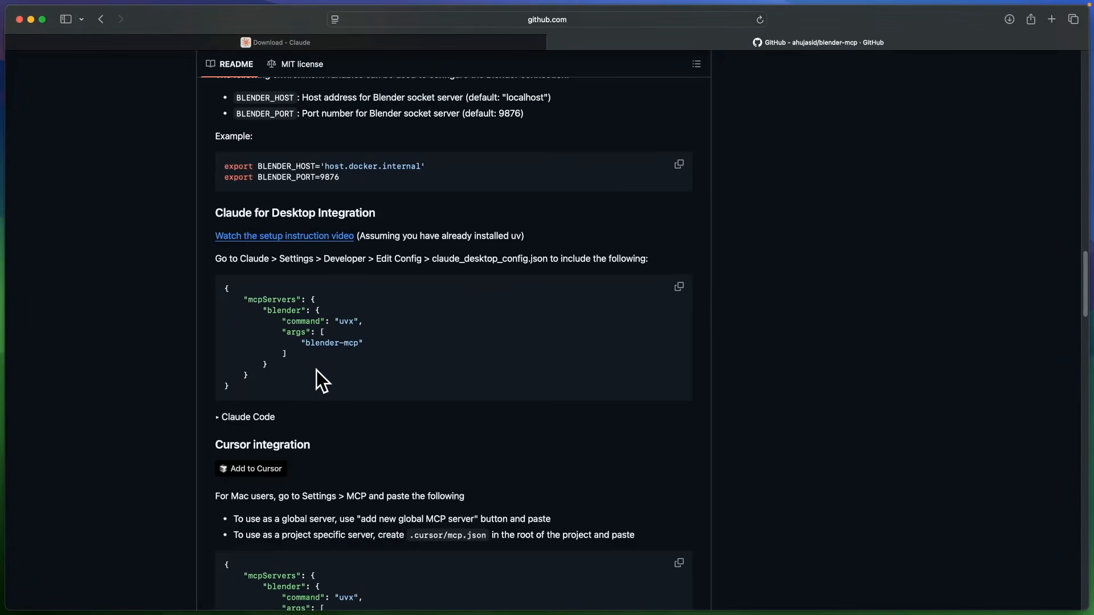
left_click_drag(252, 377, 244, 296)
right_click(252, 307)
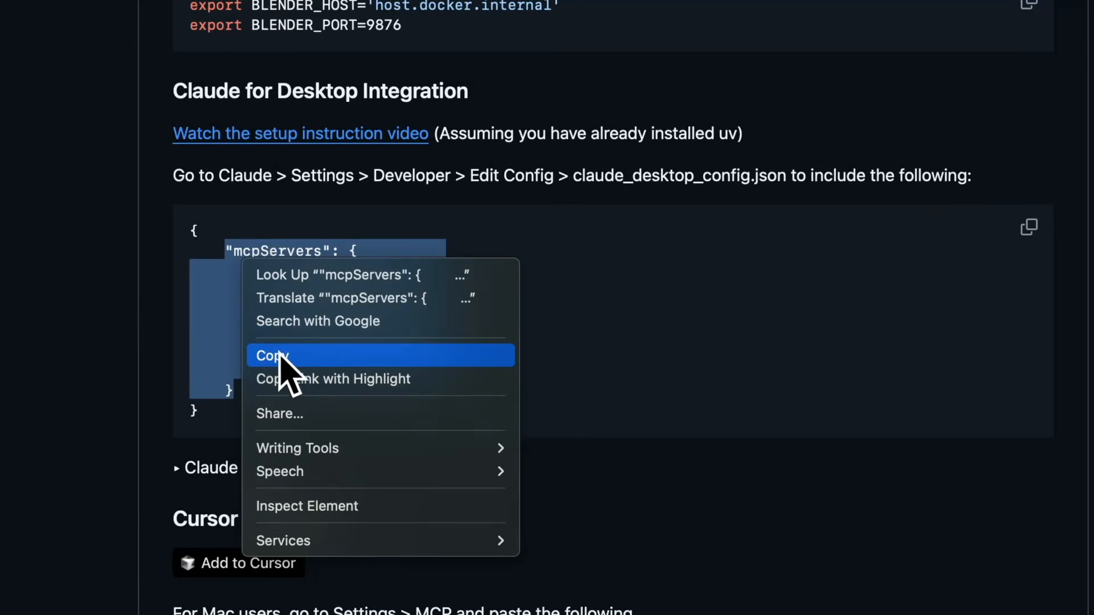
left_click(268, 356)
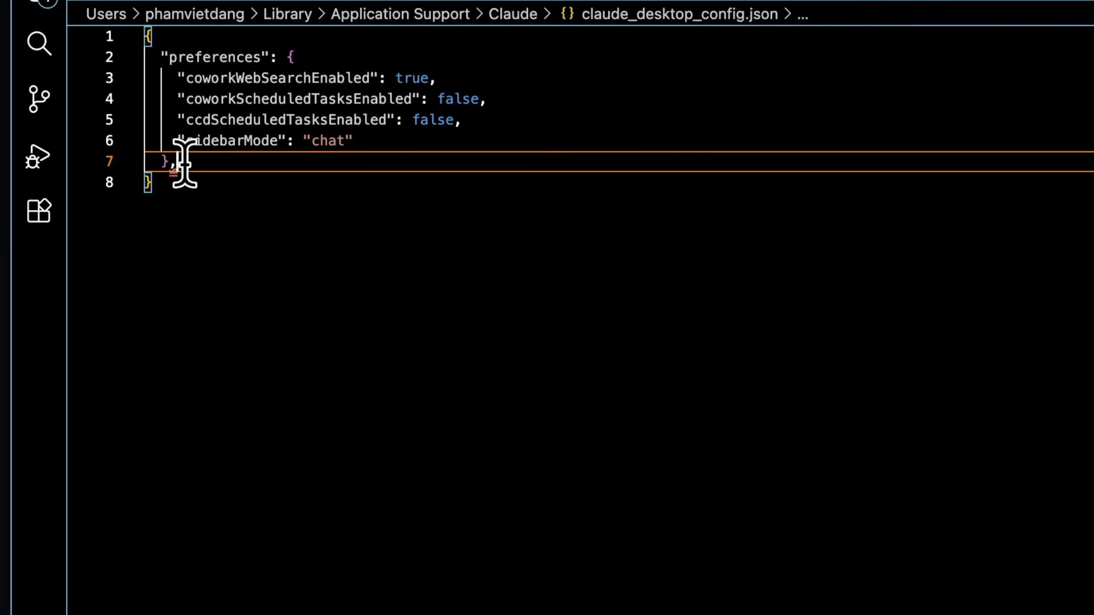
Paste the copied mcpServers block into claude_desktop_config.json after the preferences block.
key("Return")
key("Return")
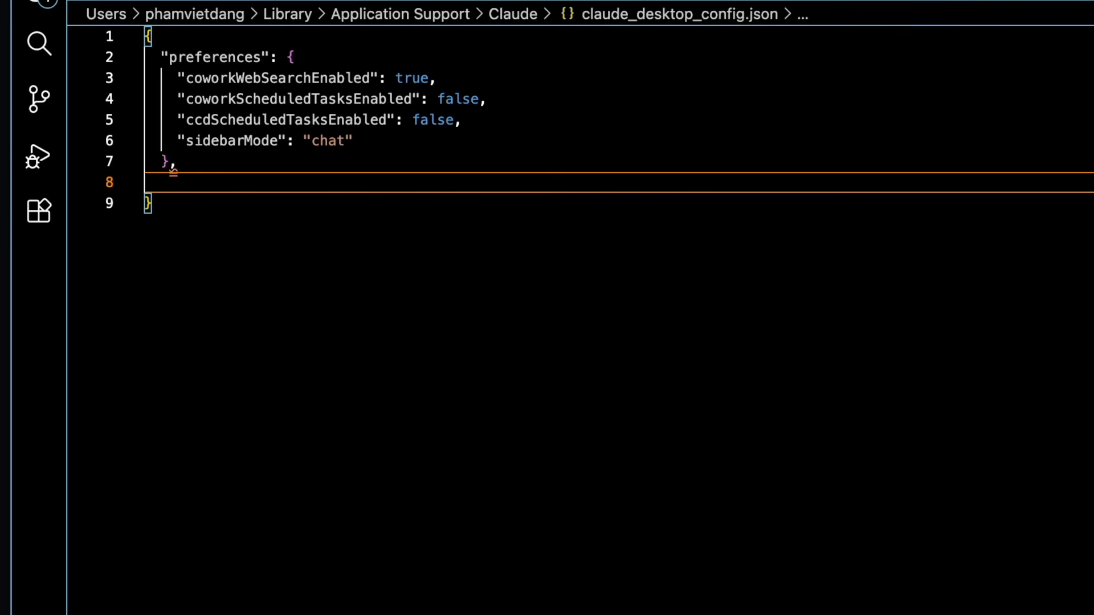
right_click(174, 204)
left_click(195, 383)
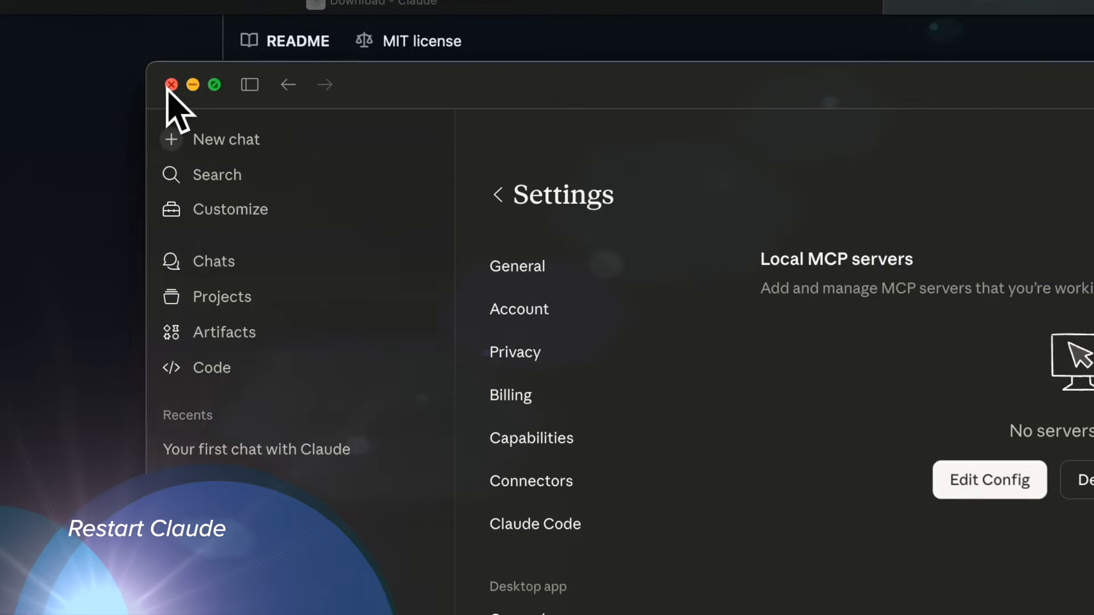
Close the Claude settings window and force quit Claude.
left_click(171, 85)
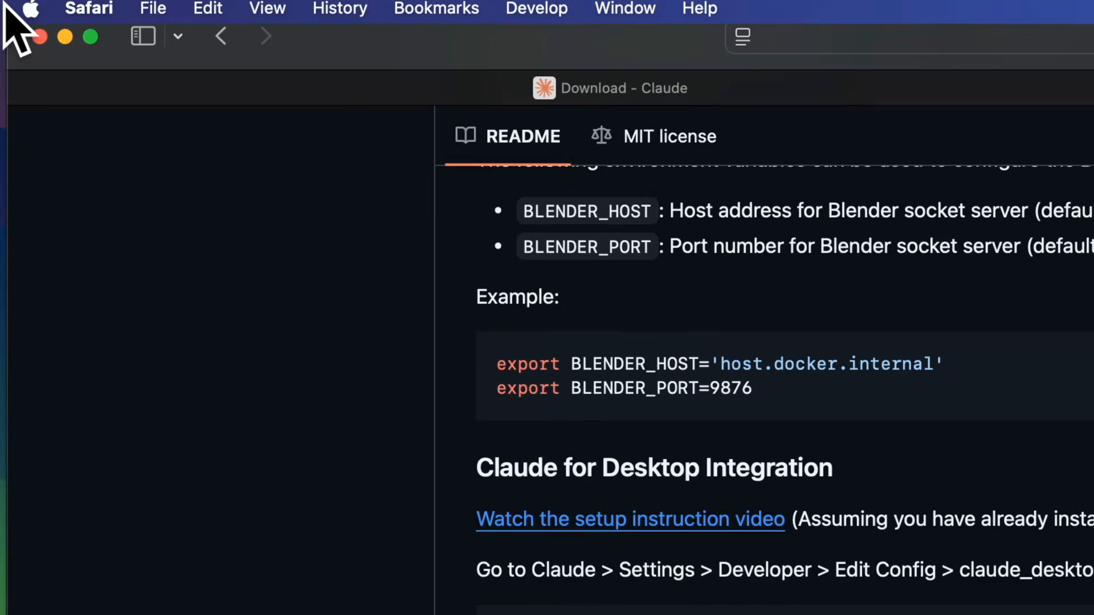
left_click(29, 9)
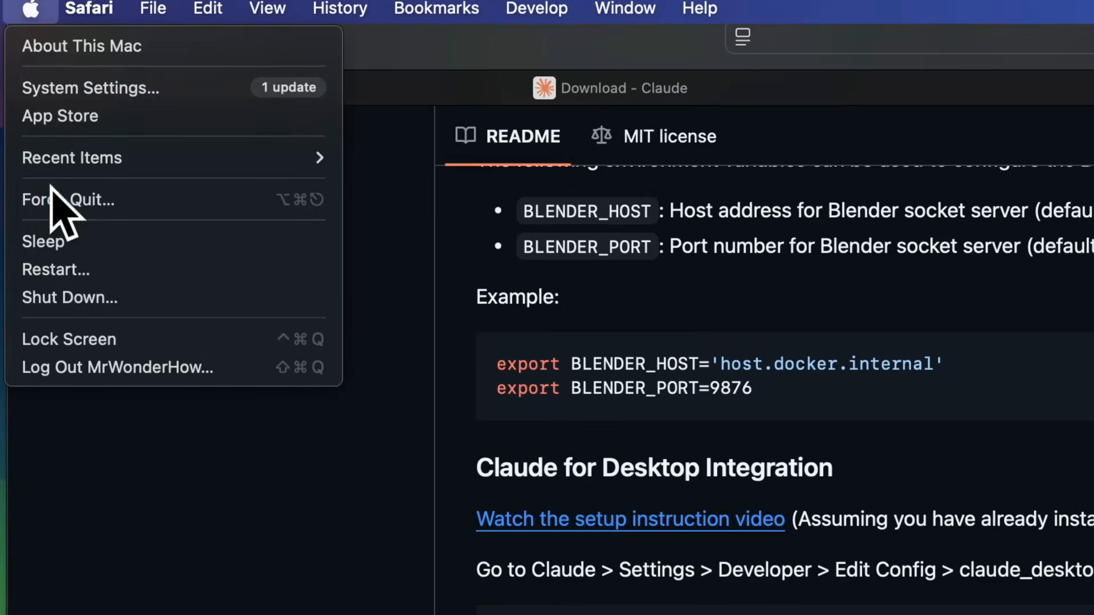
left_click(74, 199)
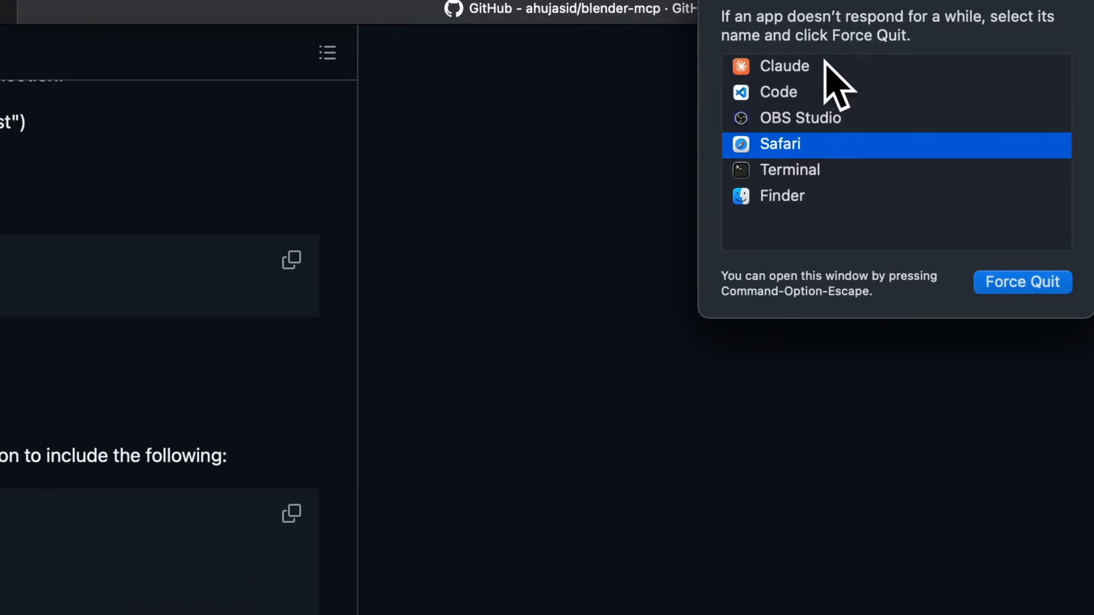
left_click(938, 70)
left_click(1027, 283)
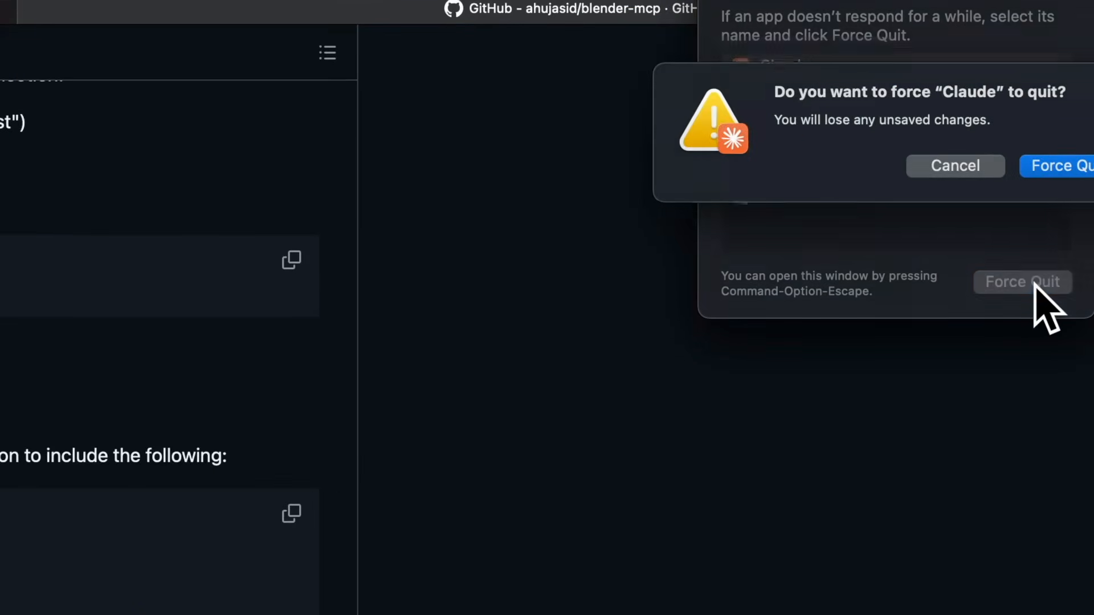
left_click(1061, 165)
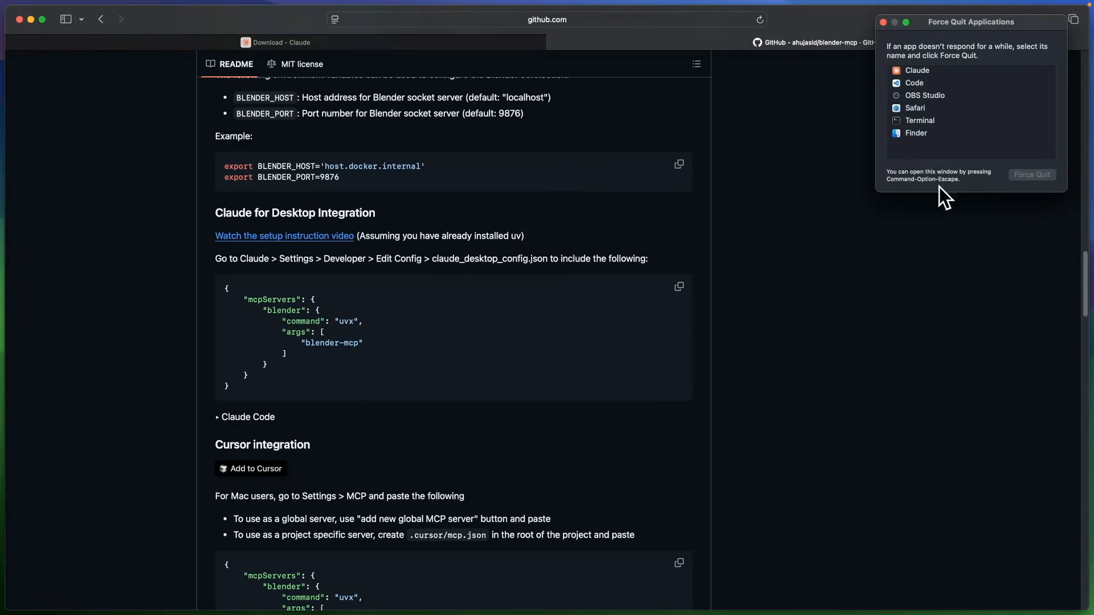
Close the Force Quit window and relaunch Claude through Spotlight.
left_click_drag(883, 21, 508, 148)
left_click(481, 143)
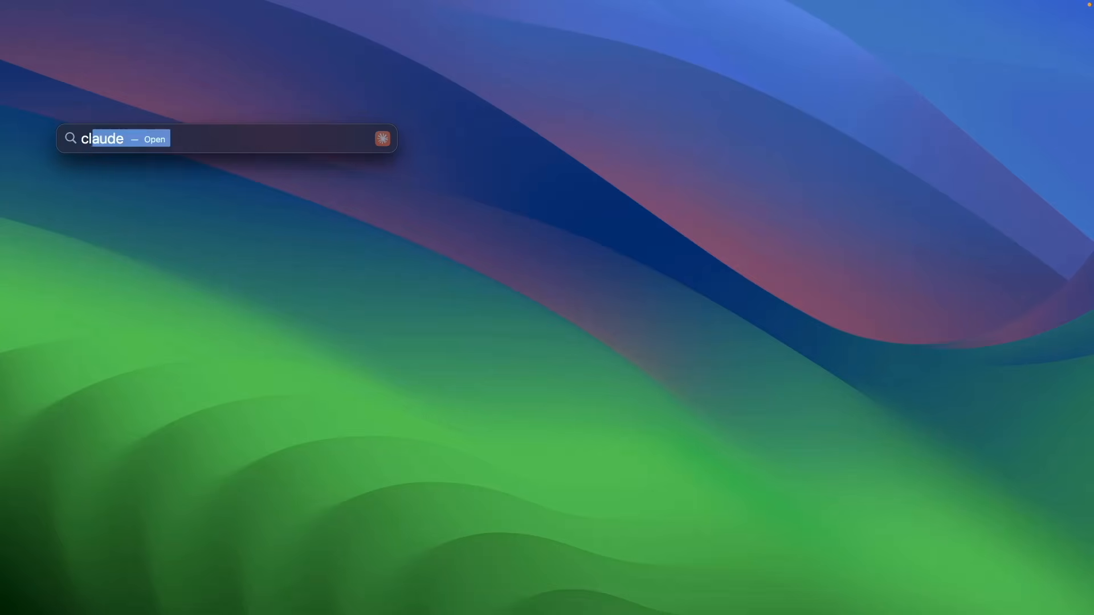
key("Return")
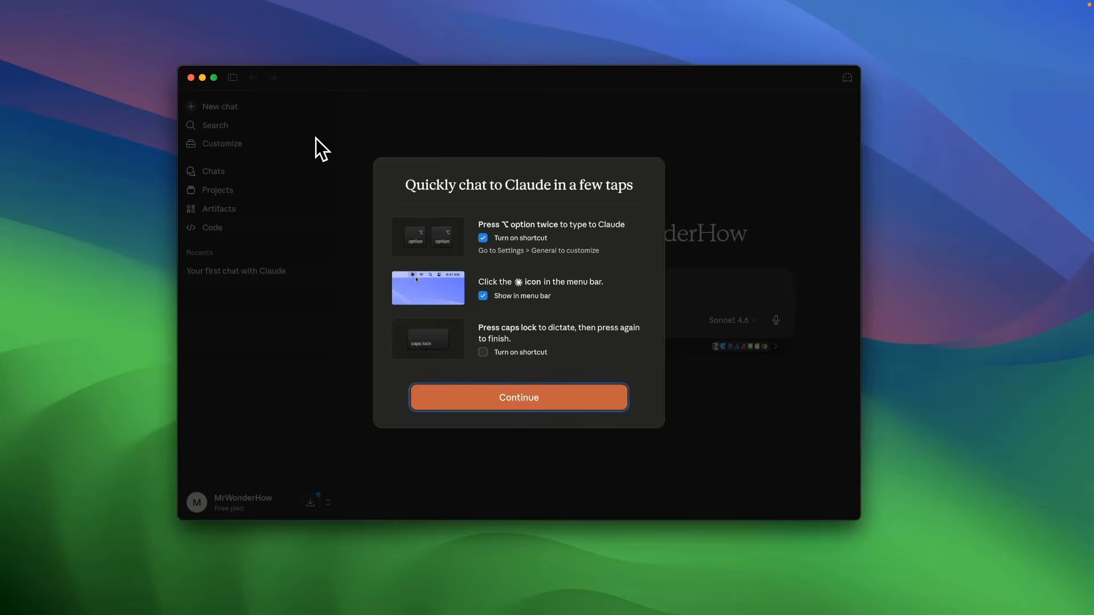
Dismiss Claude's quick-chat onboarding dialog and reposition the Claude window.
left_click(520, 401)
mouse_move(461, 80)
left_mouse_down()
mouse_move(459, 111)
mouse_move(474, 87)
left_mouse_up()
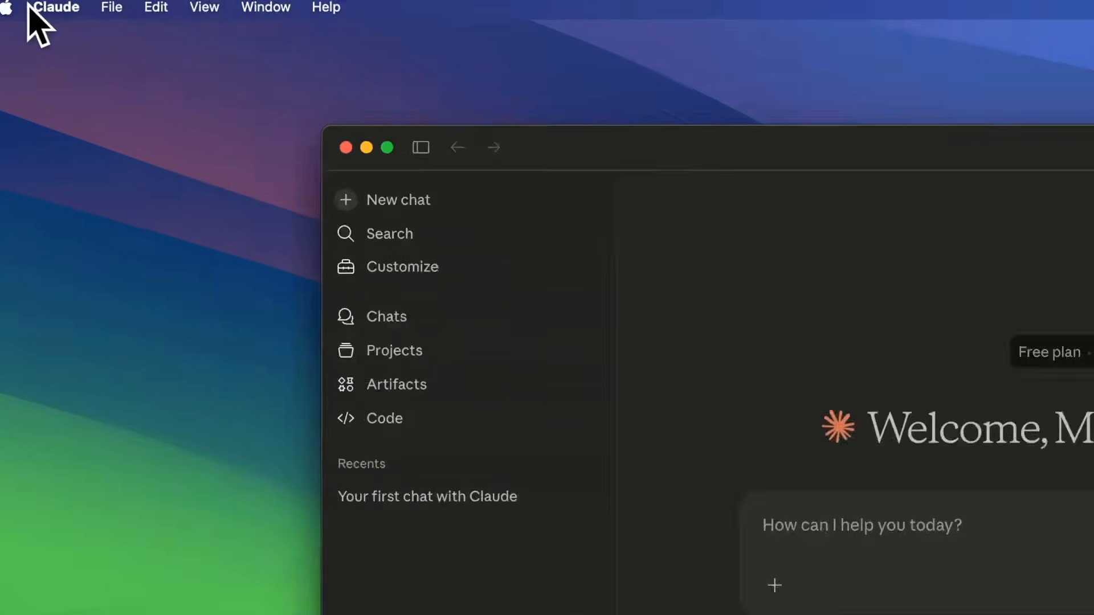
left_click(33, 7)
left_click(60, 44)
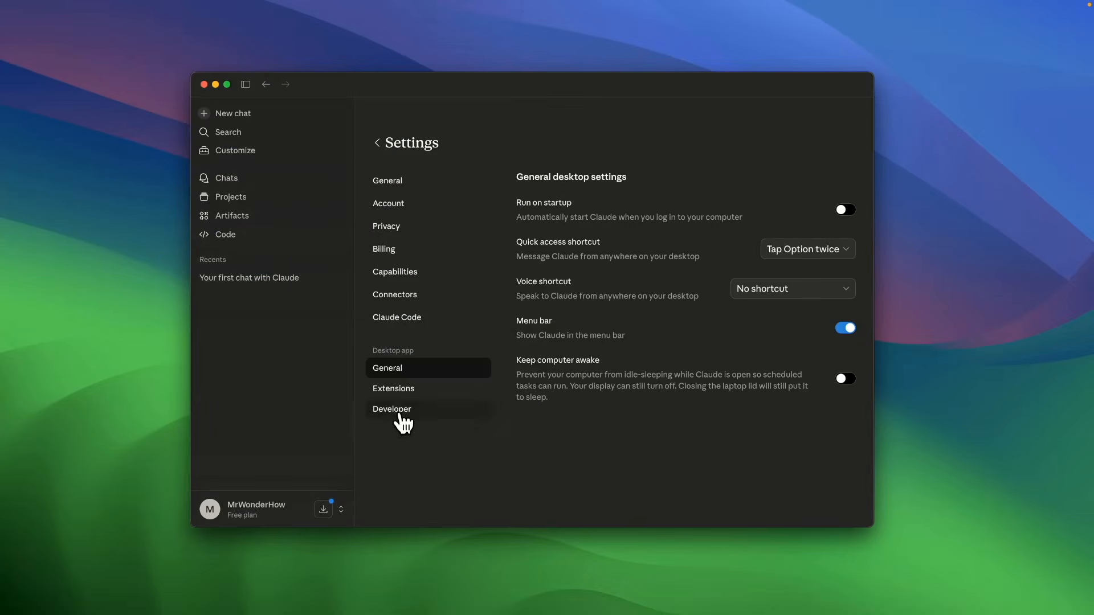
left_click(404, 410)
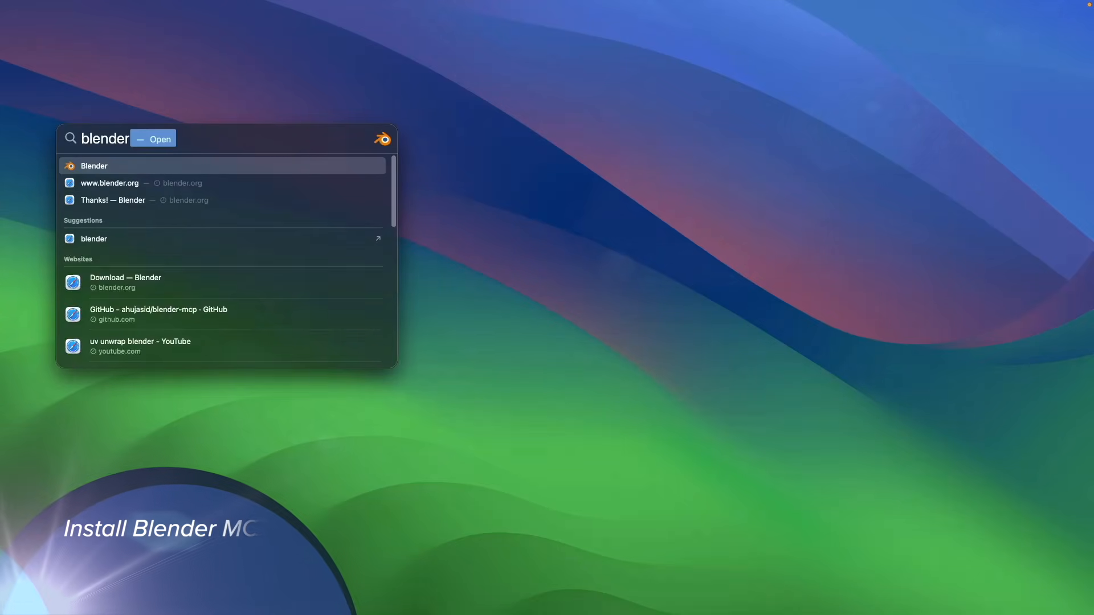
Launch Blender and open its Preferences.
key("Return")
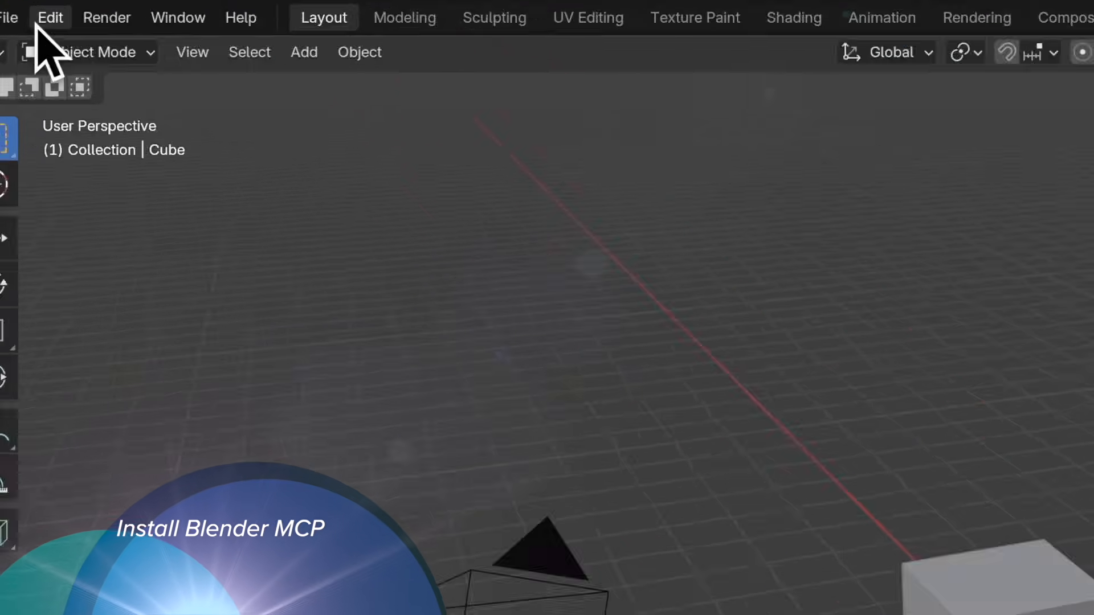
left_click(39, 24)
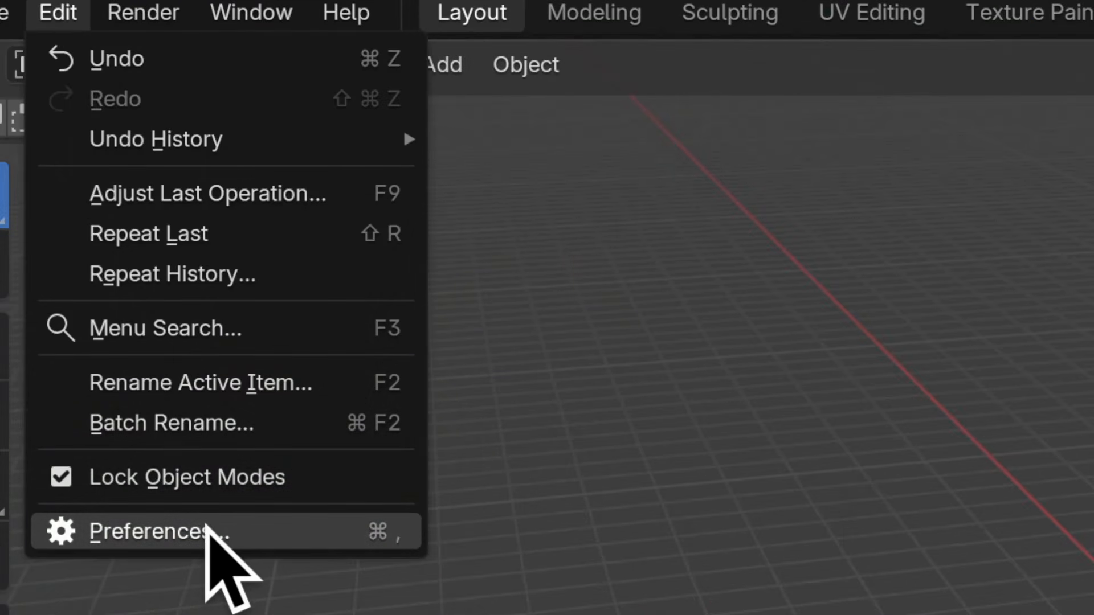
left_click(207, 525)
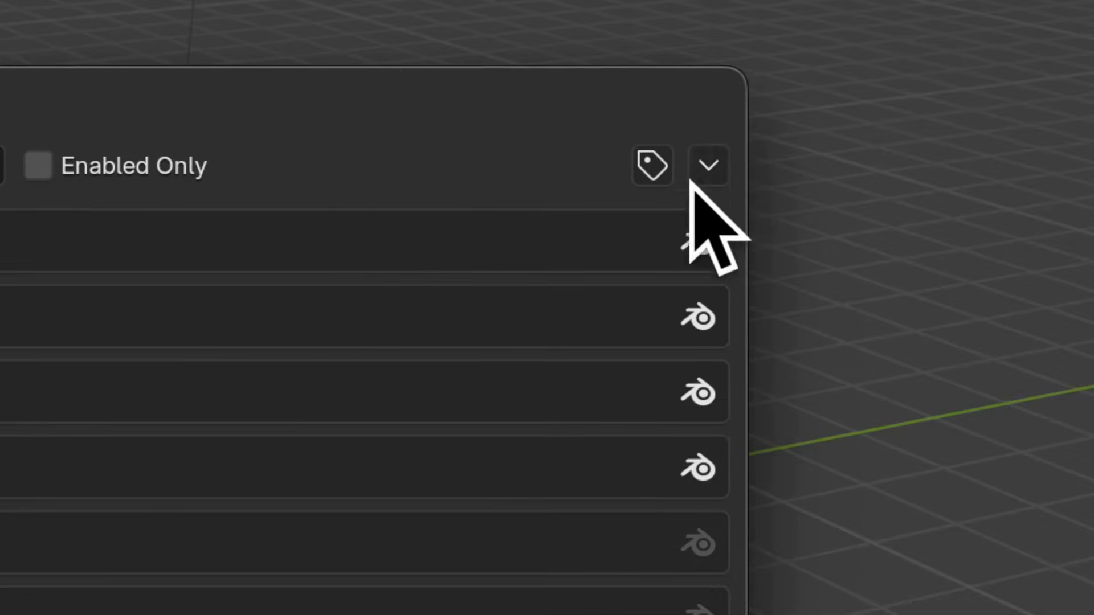
Install the addon.py add-on from disk and expand the Blender MCP add-on entry.
left_click(676, 191)
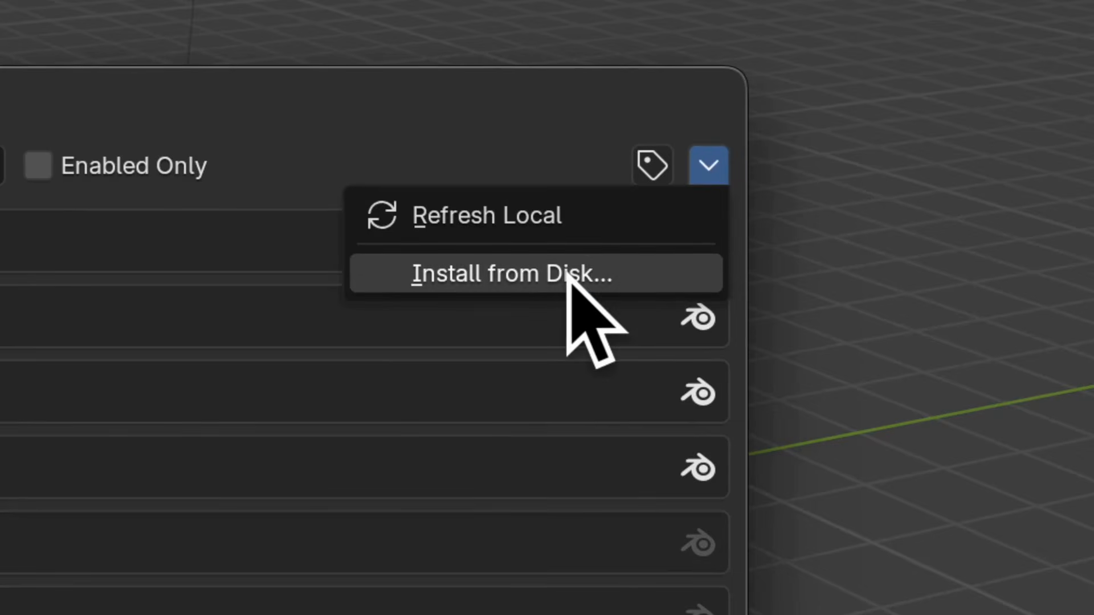
left_click(639, 220)
left_click(341, 207)
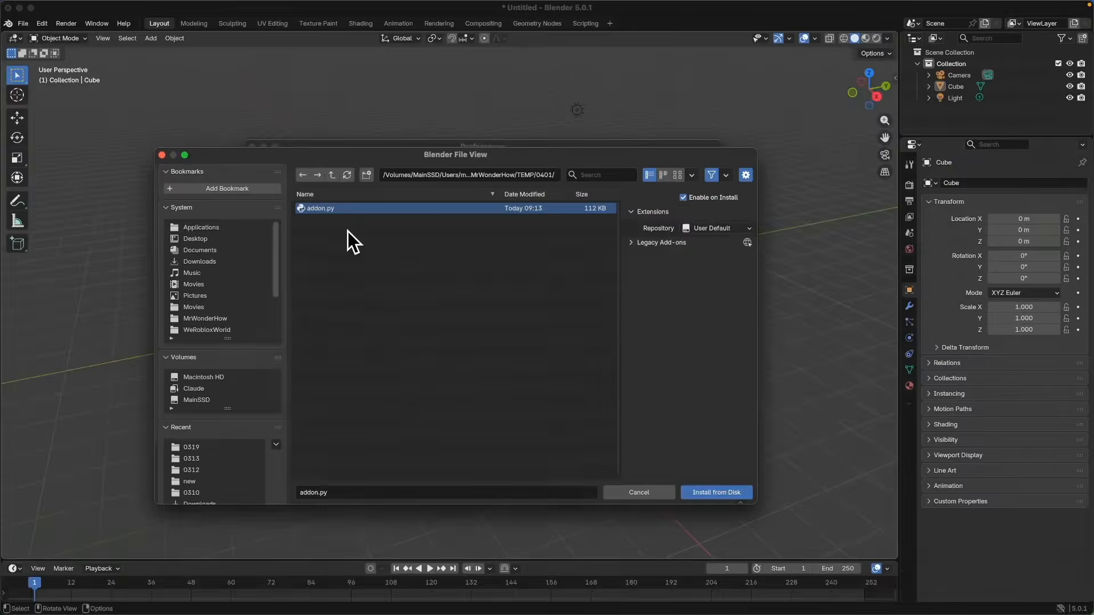
left_click(718, 492)
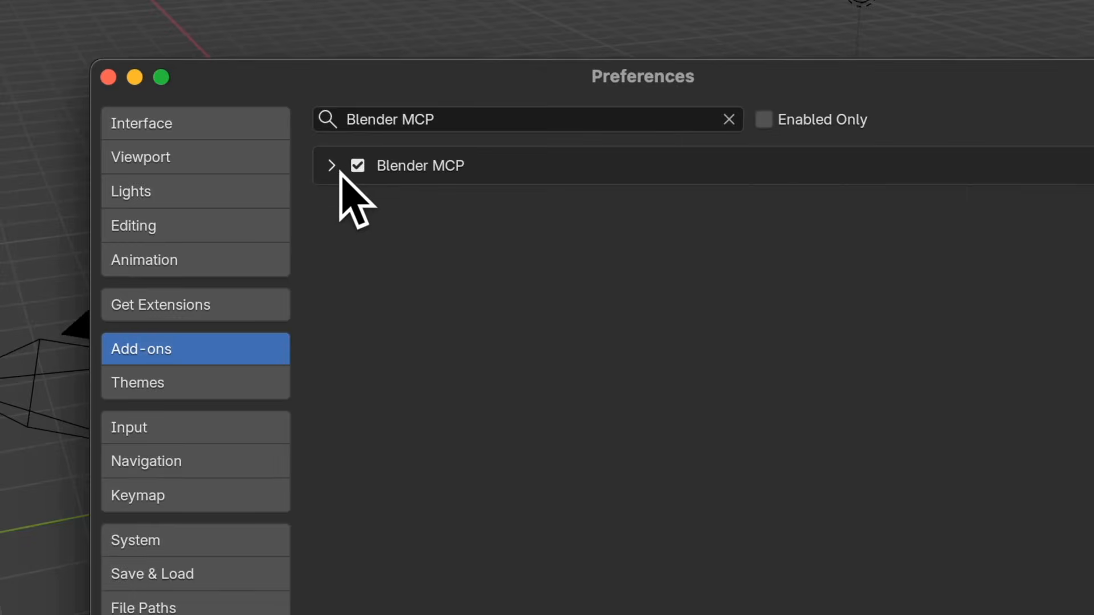
left_click(348, 185)
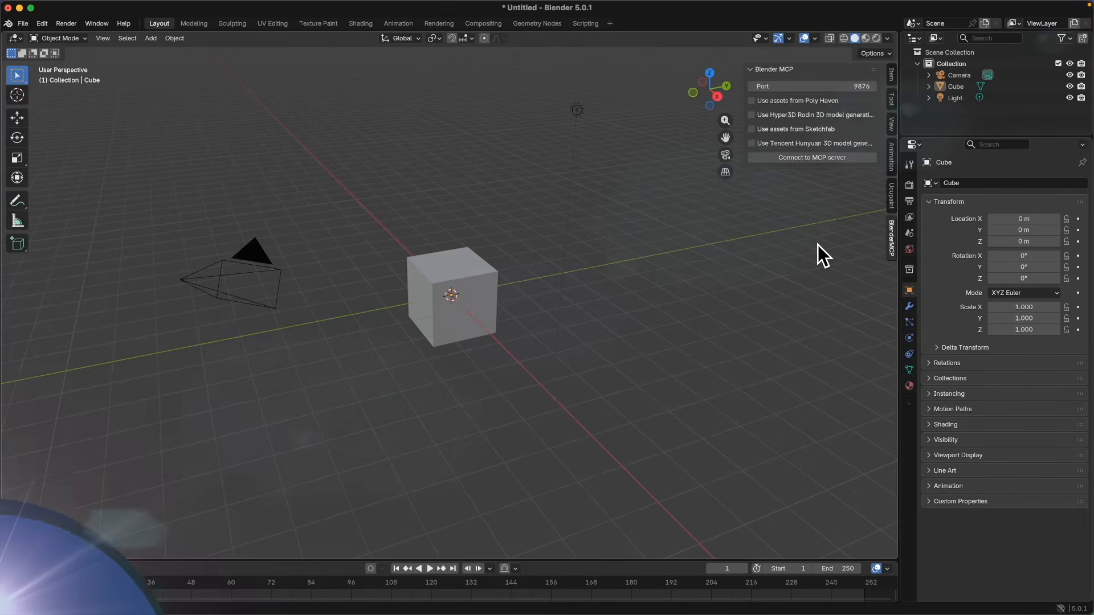
Open the viewport sidebar's BlenderMCP tab and connect to the MCP server.
key("n")
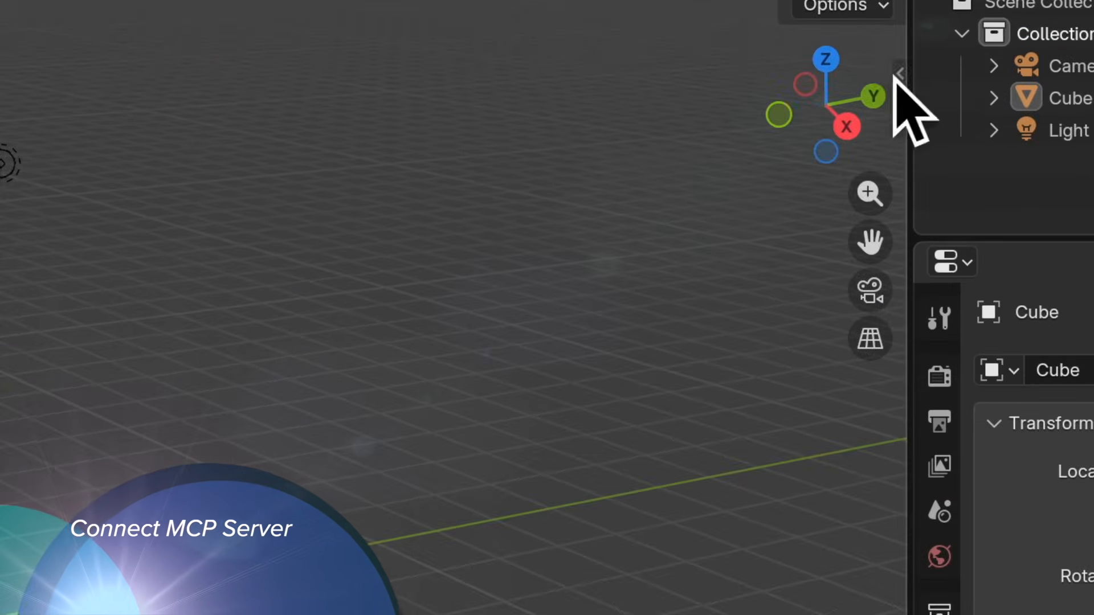
left_click(896, 74)
left_click(888, 518)
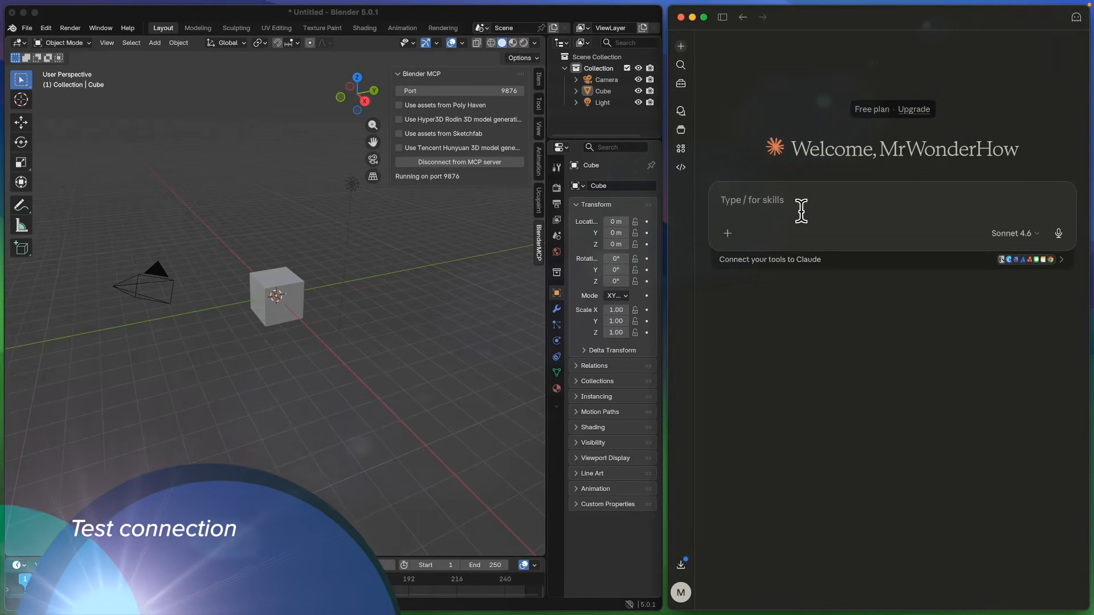
Ask Claude to check the connection to Blender, then request dragon wings for a 3D game asset.
type("Please check connection to blender")
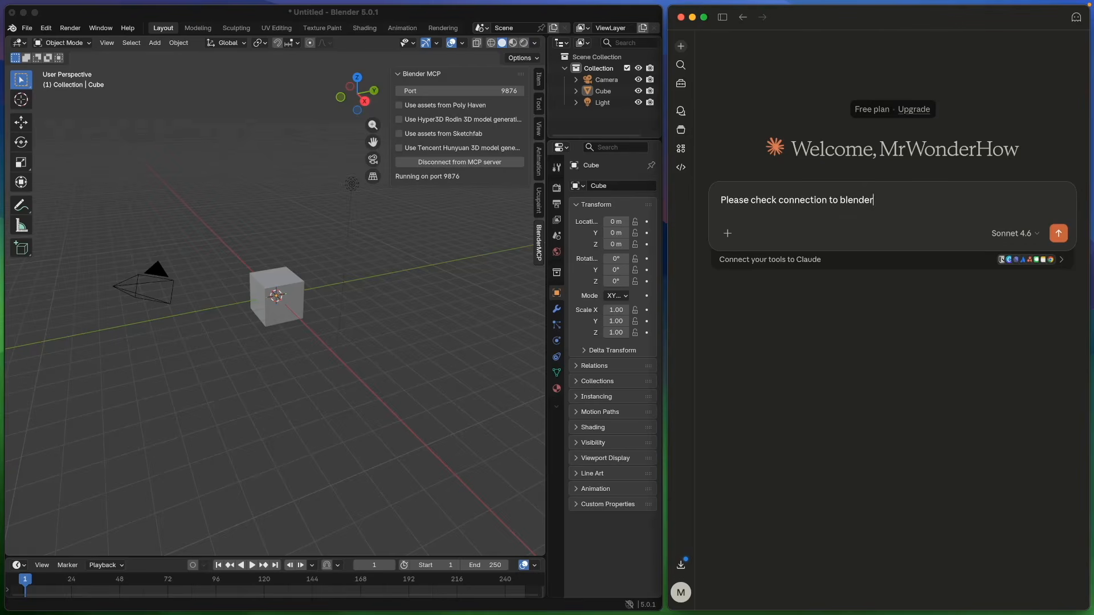
key("Return")
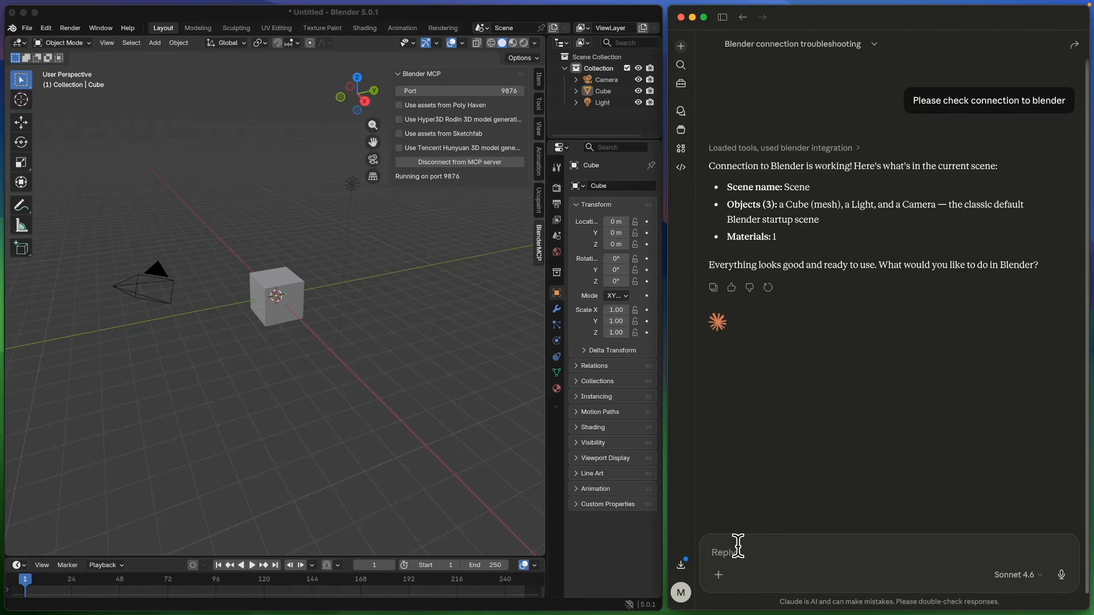
type("Create for me a dragon wings for 3D game asset")
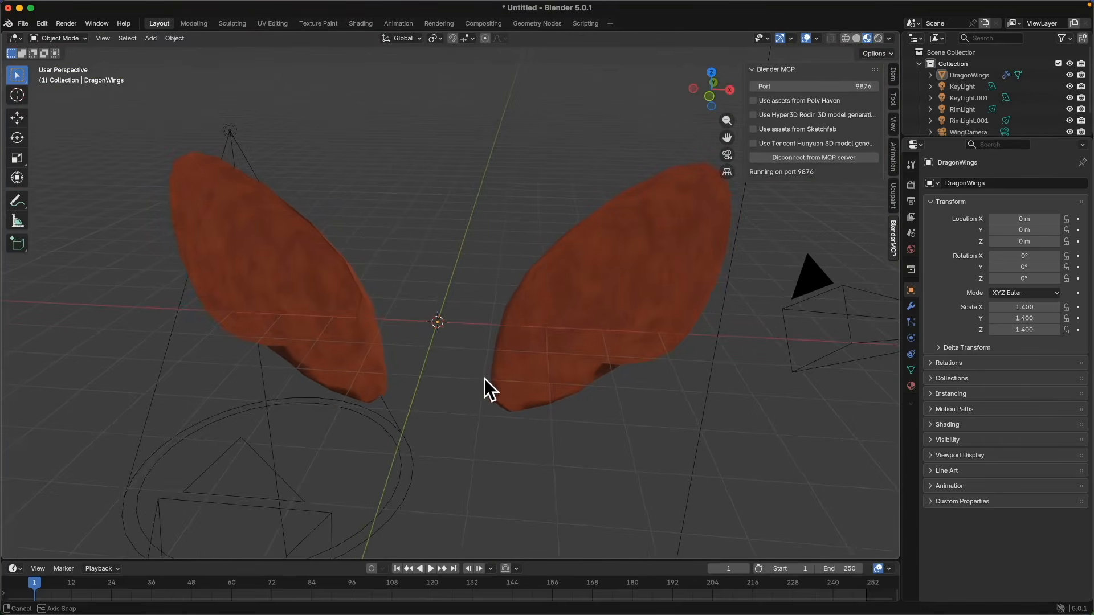
Inspect the generated dragon wings mesh in the maximized Blender viewport and Edit Mode.
middle_click_drag(484, 385, 565, 364)
middle_click_drag(653, 420, 580, 329)
left_click(579, 329)
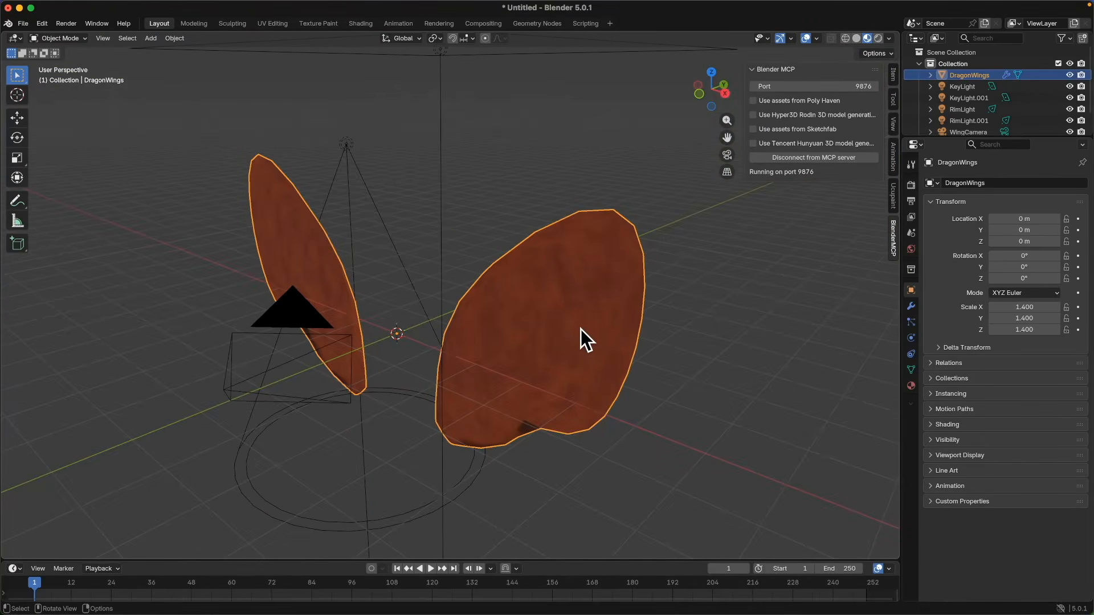
key("Tab")
middle_click_drag(598, 373, 660, 403)
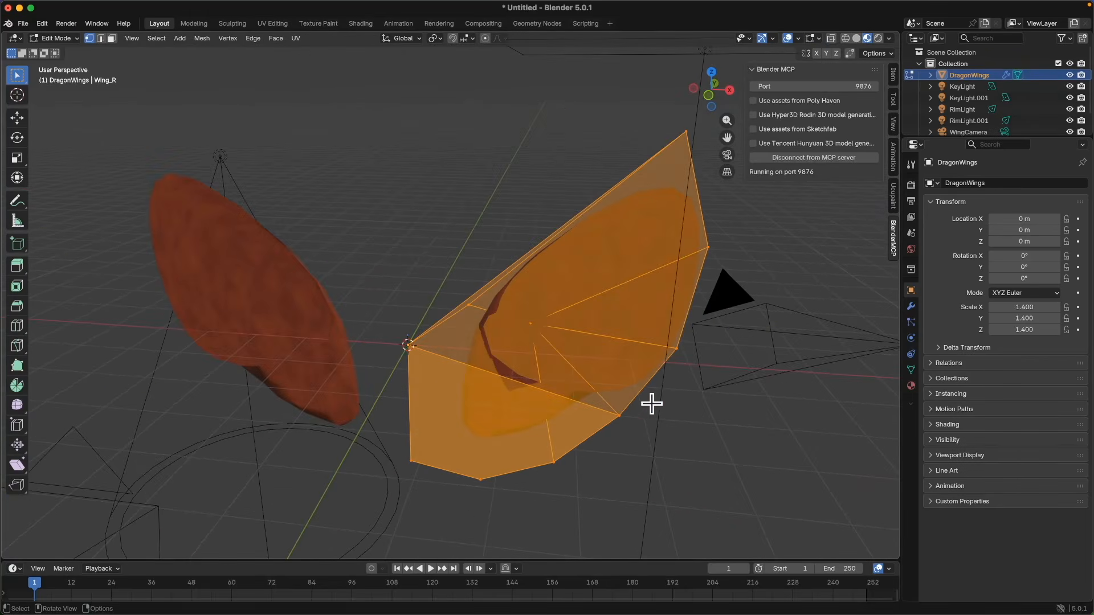
key("Tab")
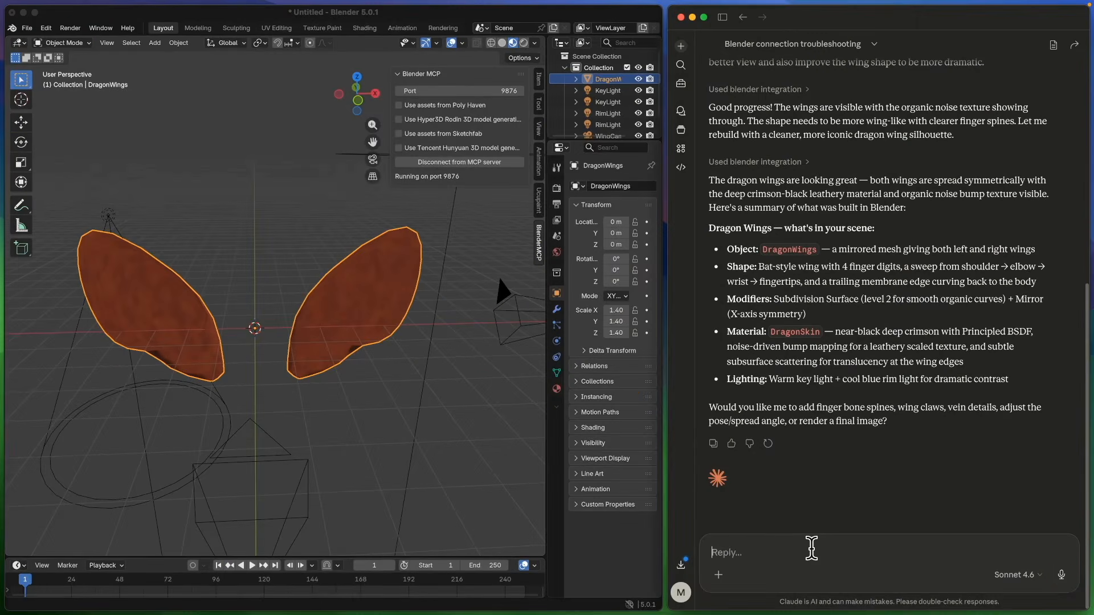
Ask Claude to add finger bone spines, wing claws and vein details, and adjust the pose/spread angle.
type("please add")
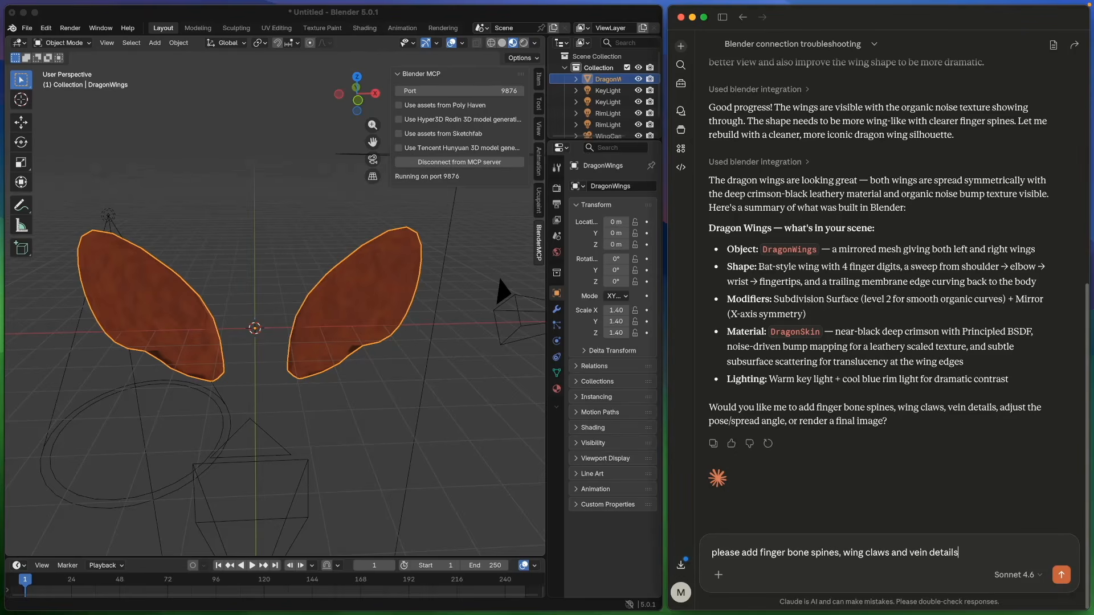
type("ad angle")
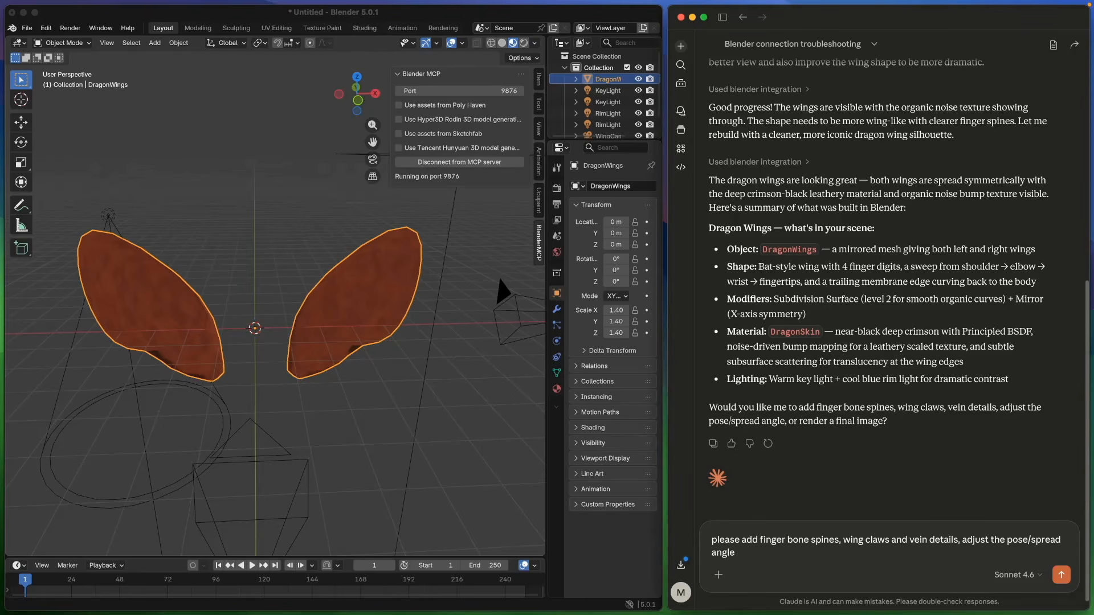
key("Return")
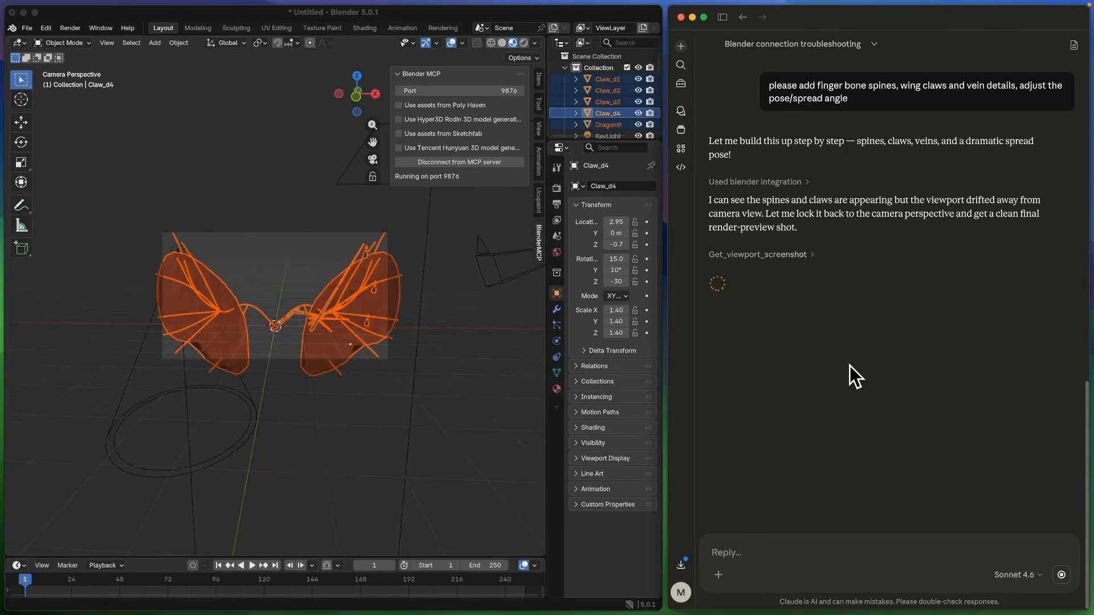
Tell Claude that the spines are not mirrored to the left side.
left_click(399, 13)
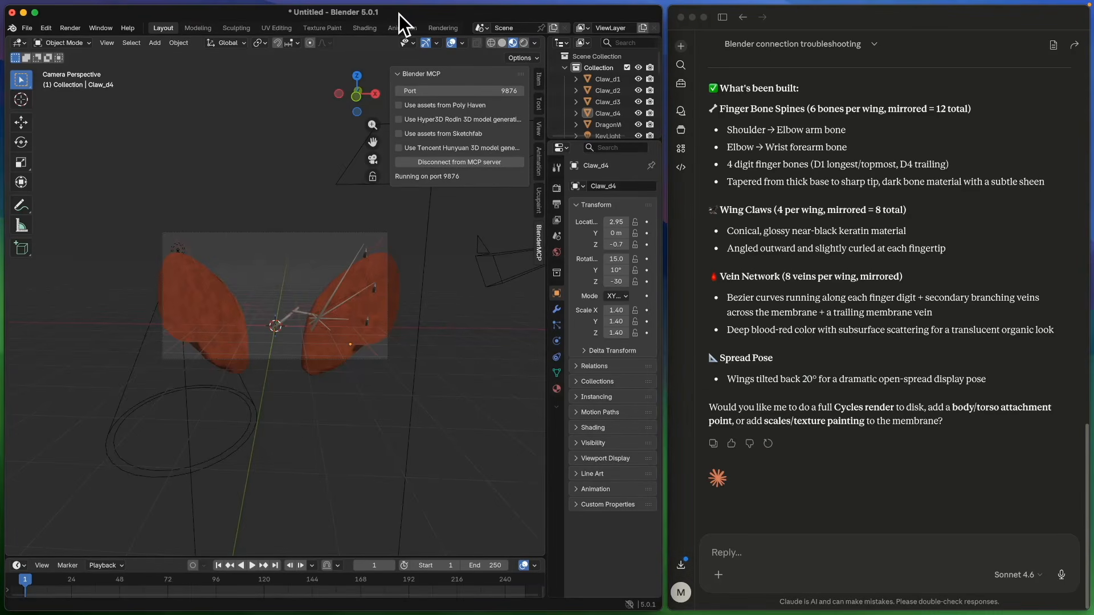
double_click(409, 13)
middle_click_drag(638, 340, 664, 320)
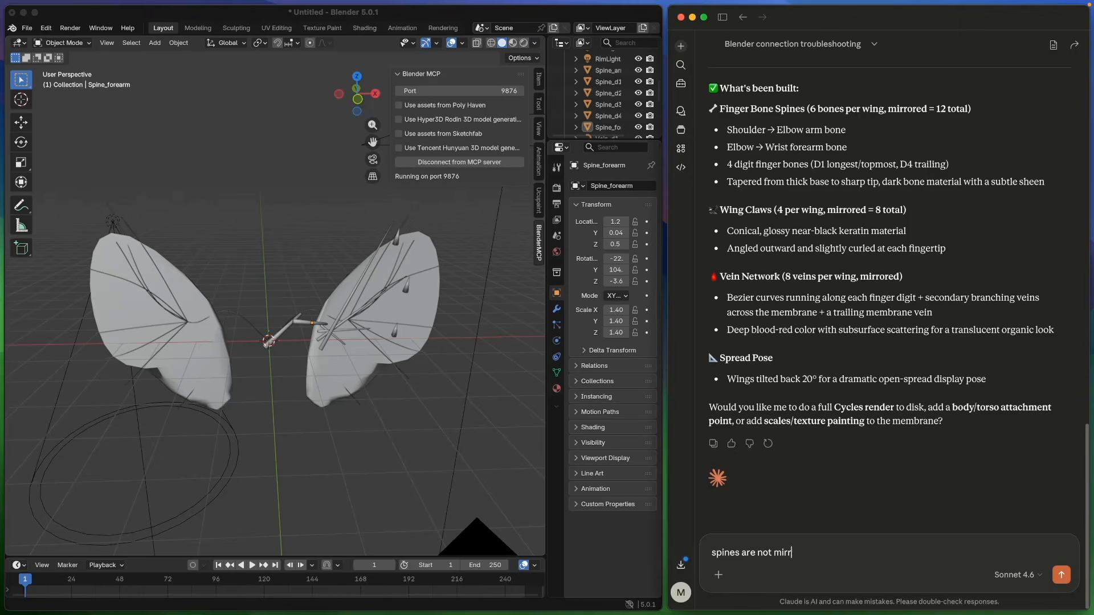
type("side")
key("Return")
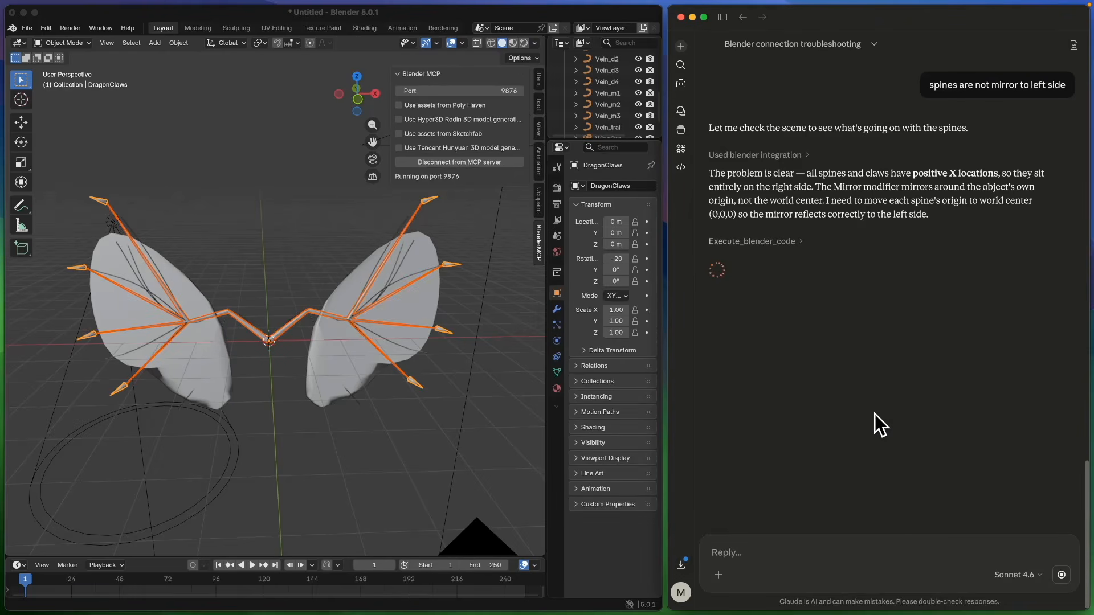
Orbit the maximized viewport to inspect whether the spines and claws are mirrored on both wings.
middle_click_drag(513, 436, 466, 443)
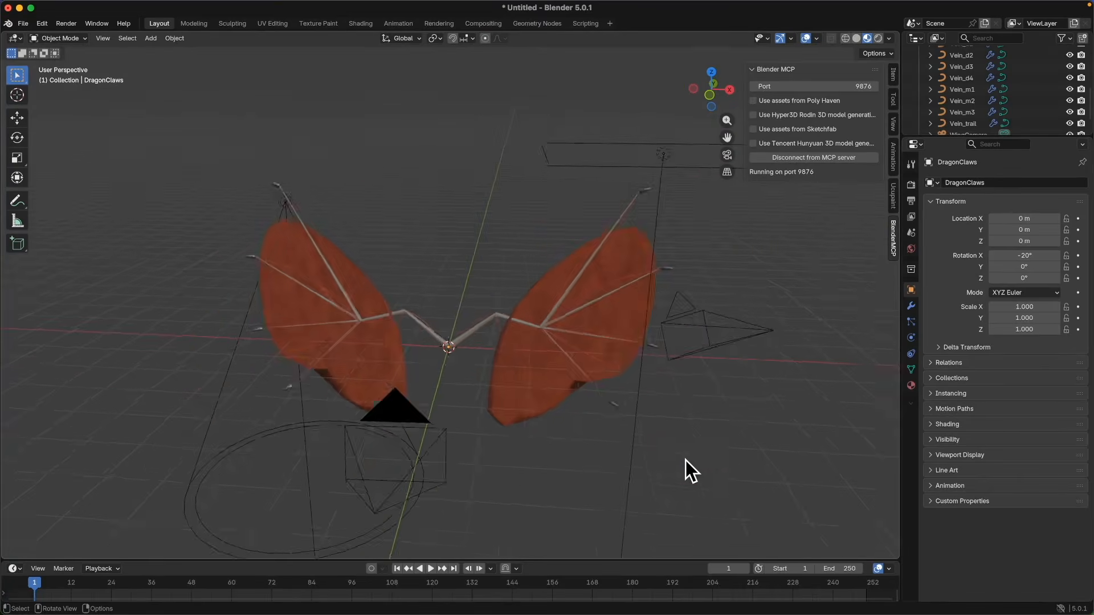
middle_click_drag(692, 457, 459, 435)
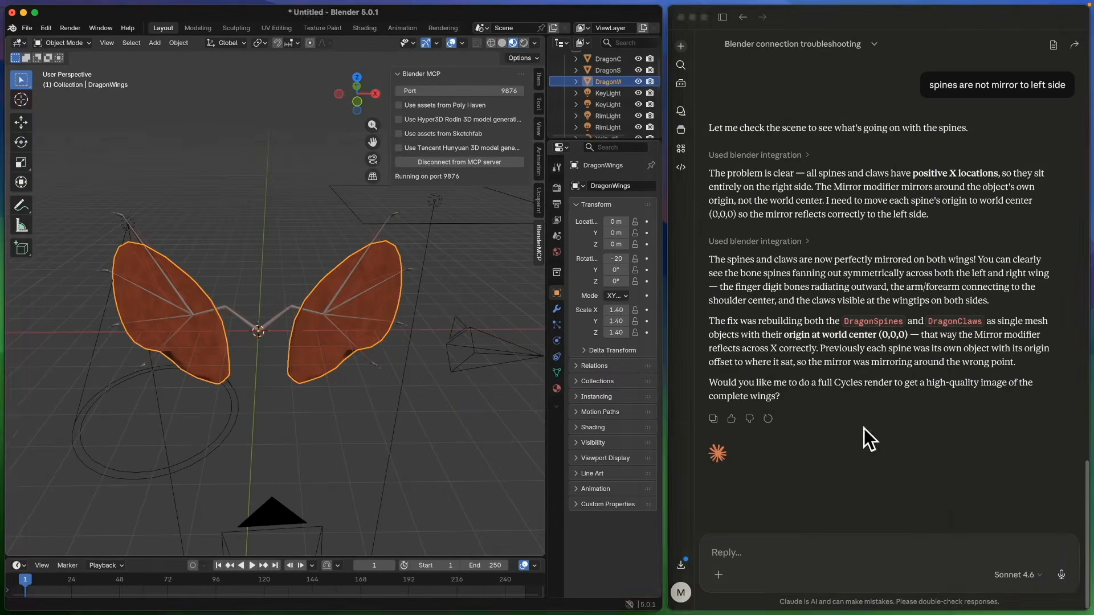
Tell Claude the wings are too small compared with the spines and do not cover all spines and claws.
type("Size of wings so small compare with spines , so it")
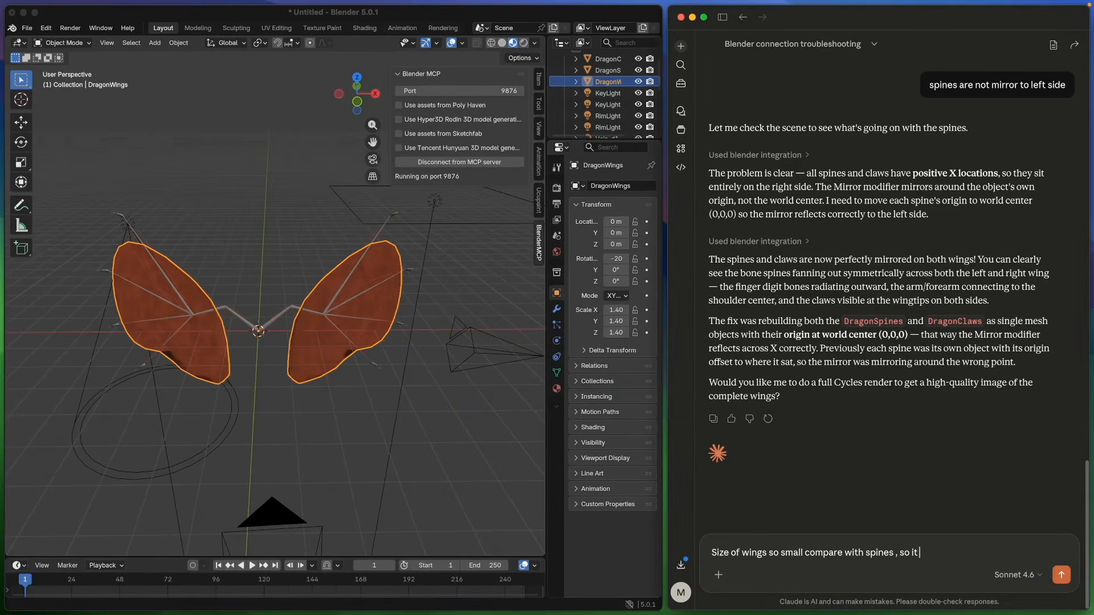
type(" is not cover all spines and cl")
type("aws")
key("Return")
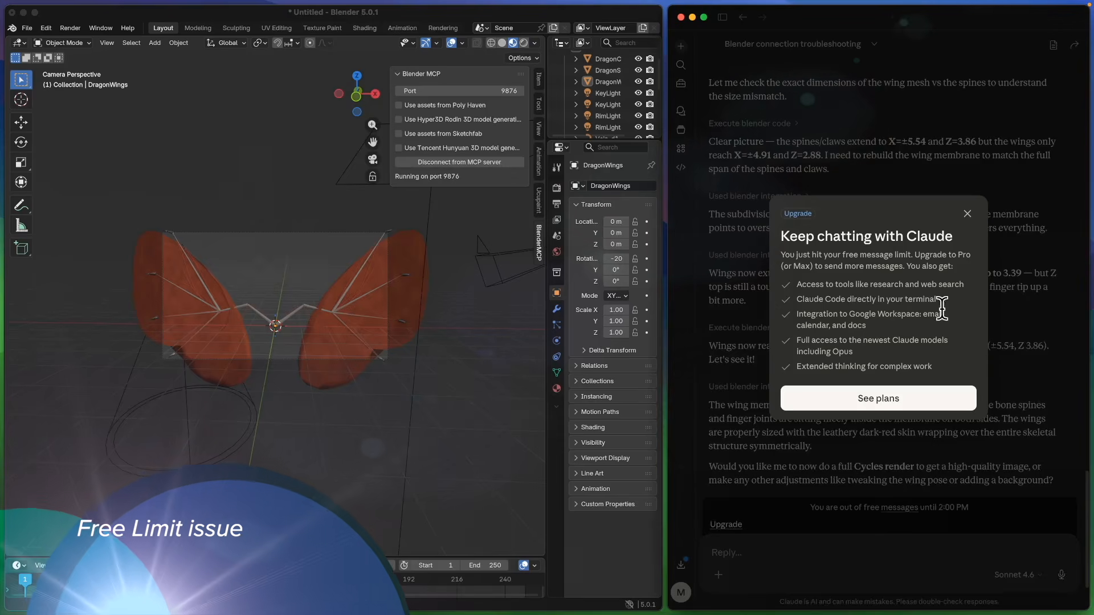
Dismiss the message-limit popup, orbit the view, and select the DragonSpines object over the wings.
left_click(923, 442)
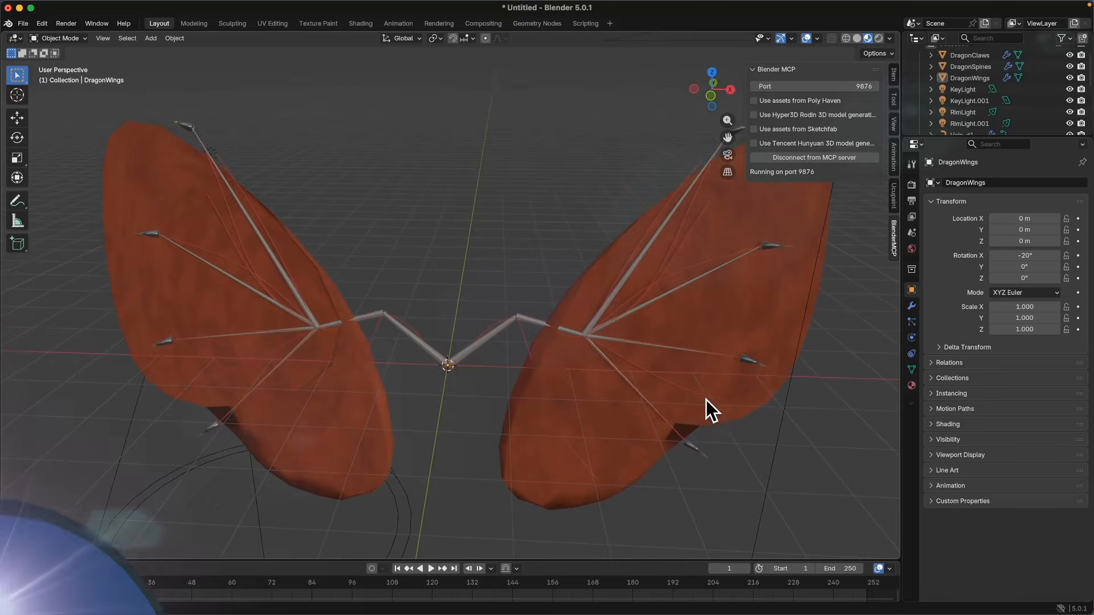
middle_click_drag(706, 400, 558, 351)
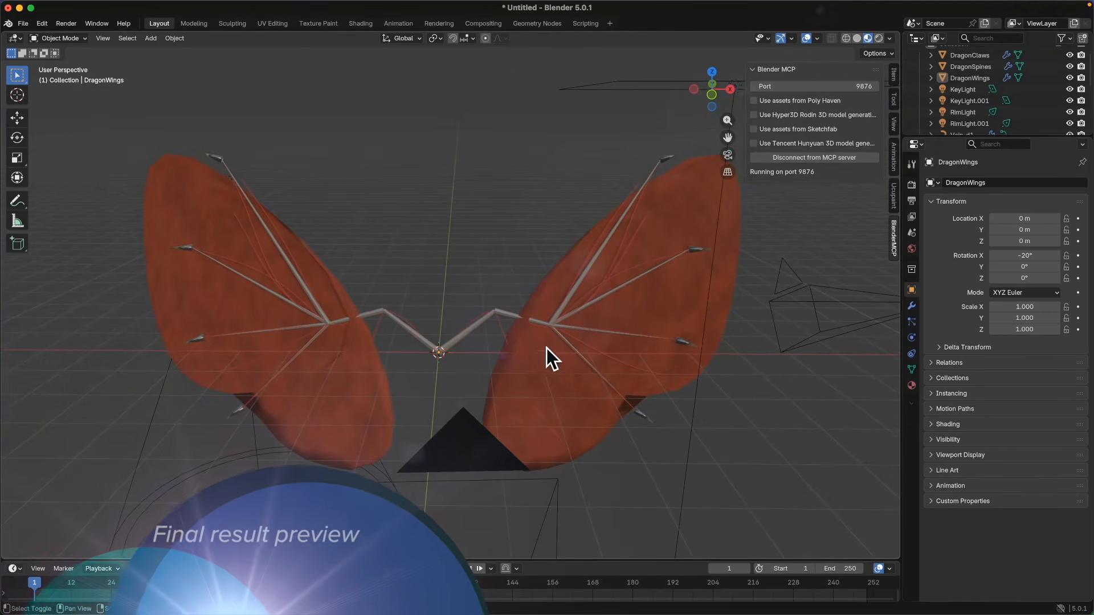
left_click(469, 334)
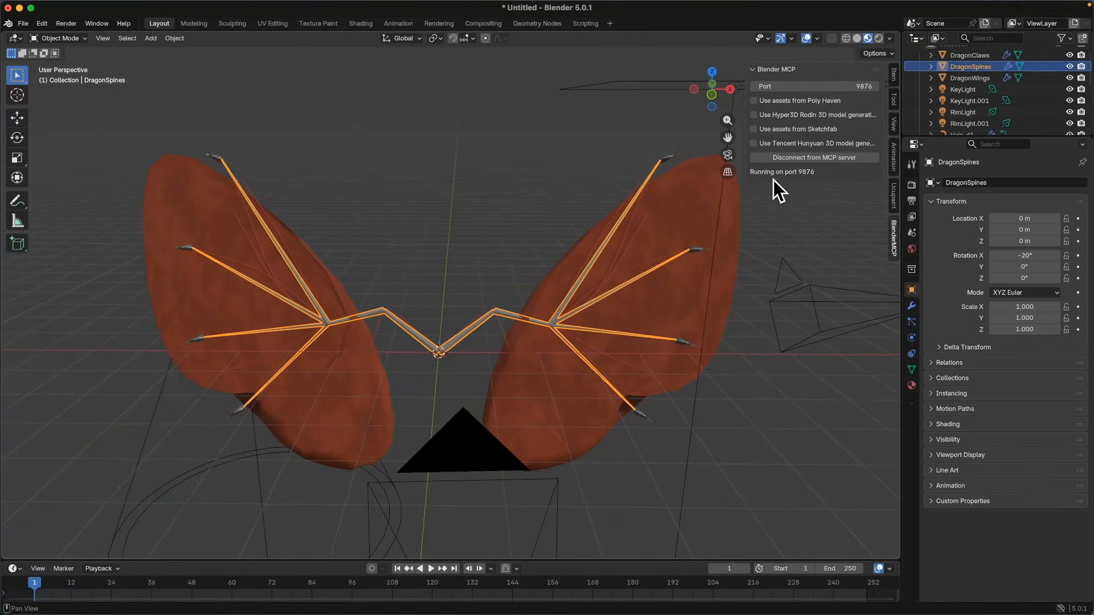
Switch the viewport shading to solid to examine the wing and spine geometry.
left_click(860, 38)
left_click(869, 37)
left_click(858, 39)
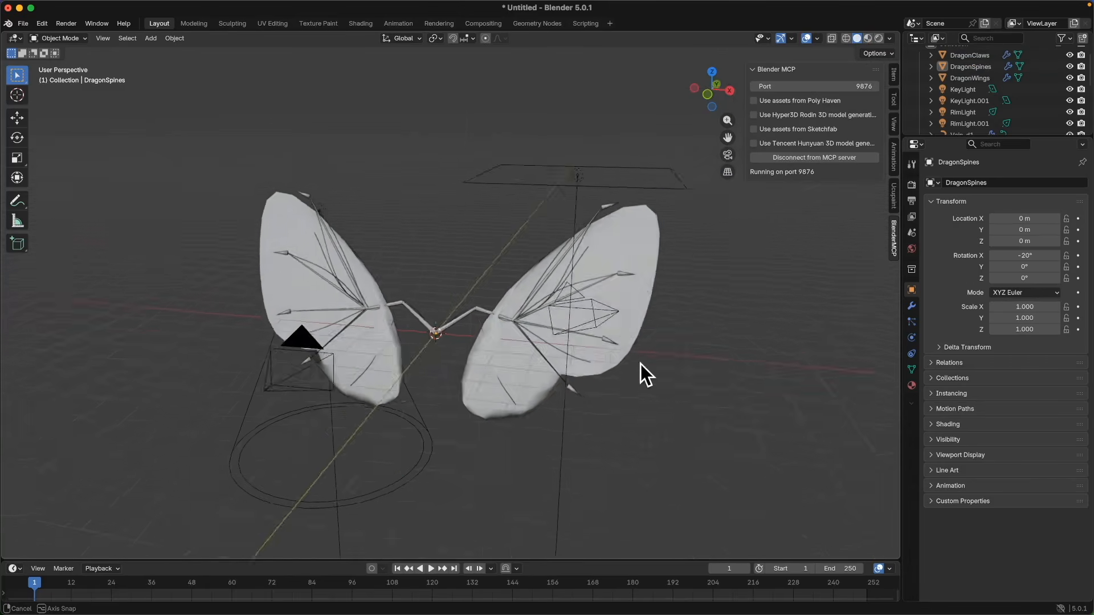